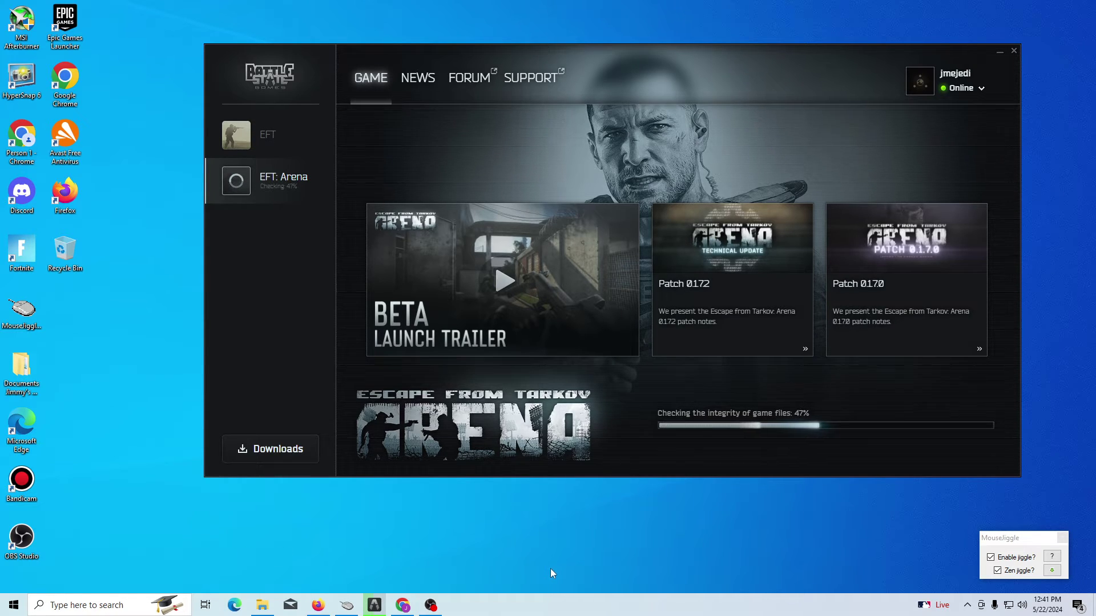
Step: Wait out the EFT: Arena file check, then show Firefox's ethernet-driver search results
{"action": "left_click_drag", "start_coordinate": [467, 551], "coordinate": [131, 391]}
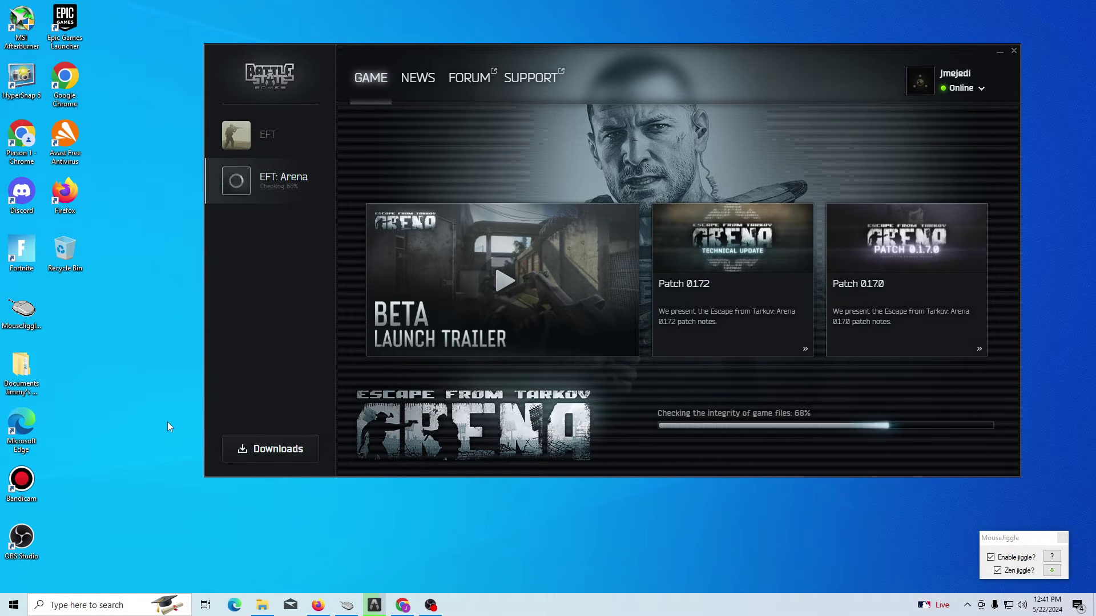
{"action": "left_click_drag", "start_coordinate": [344, 548], "coordinate": [141, 428]}
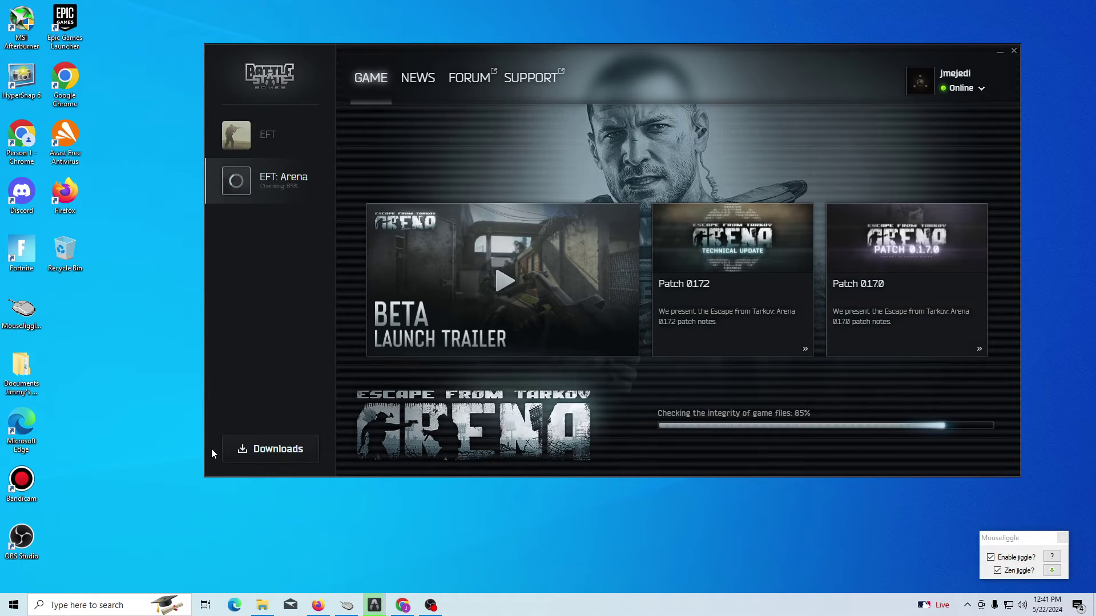
{"action": "left_click_drag", "start_coordinate": [399, 556], "coordinate": [218, 520]}
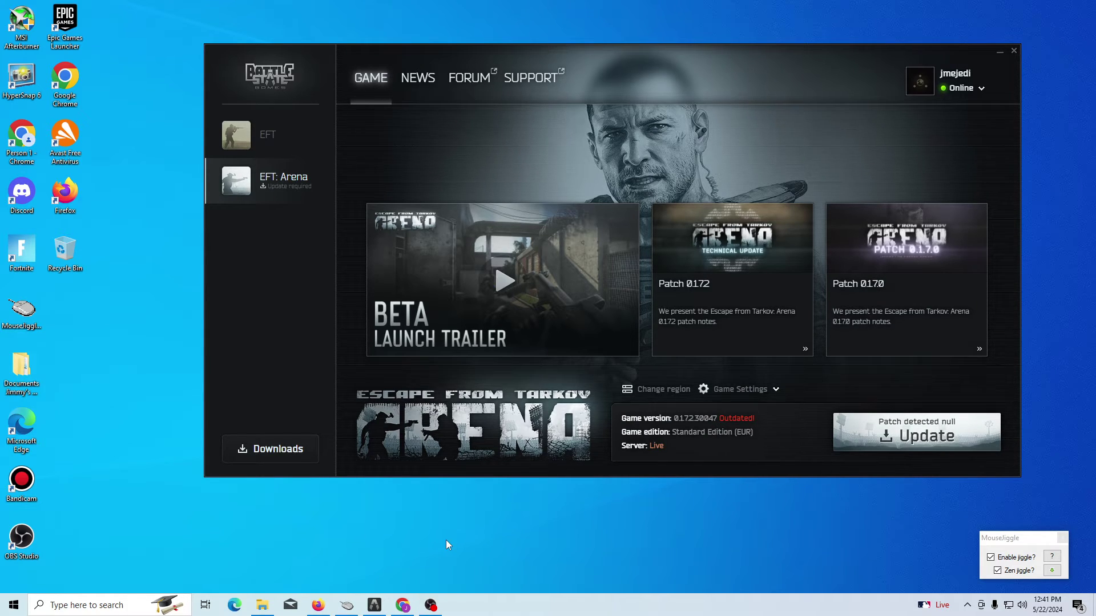
{"action": "left_click", "coordinate": [318, 605]}
{"action": "left_click", "coordinate": [85, 22]}
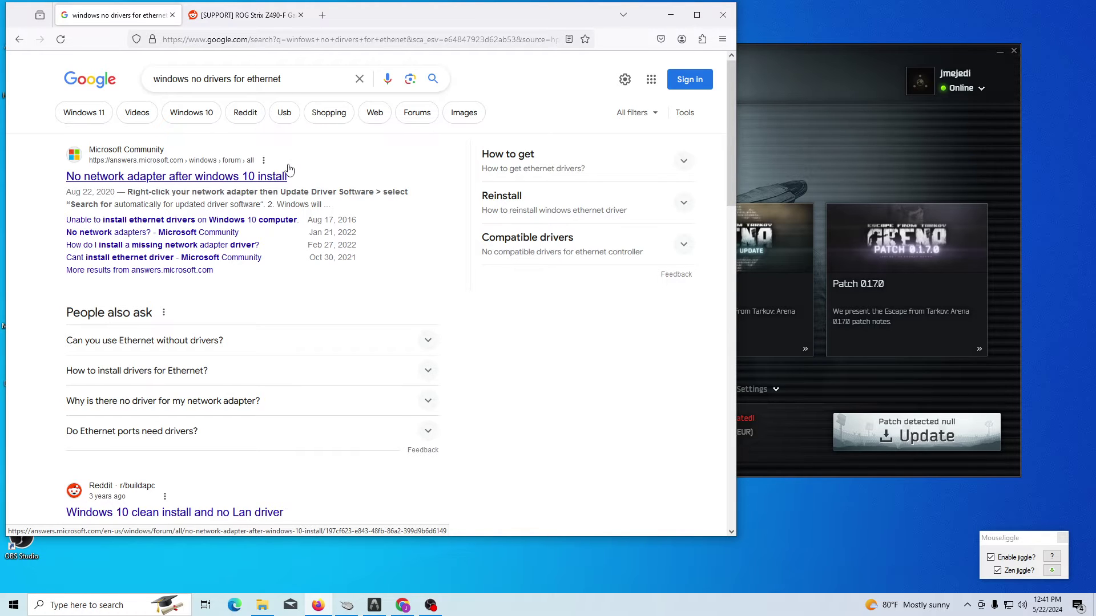
{"action": "scroll", "coordinate": [262, 298], "scroll_direction": "down", "scroll_amount": 2}
{"action": "scroll", "coordinate": [265, 308], "scroll_direction": "down", "scroll_amount": 5}
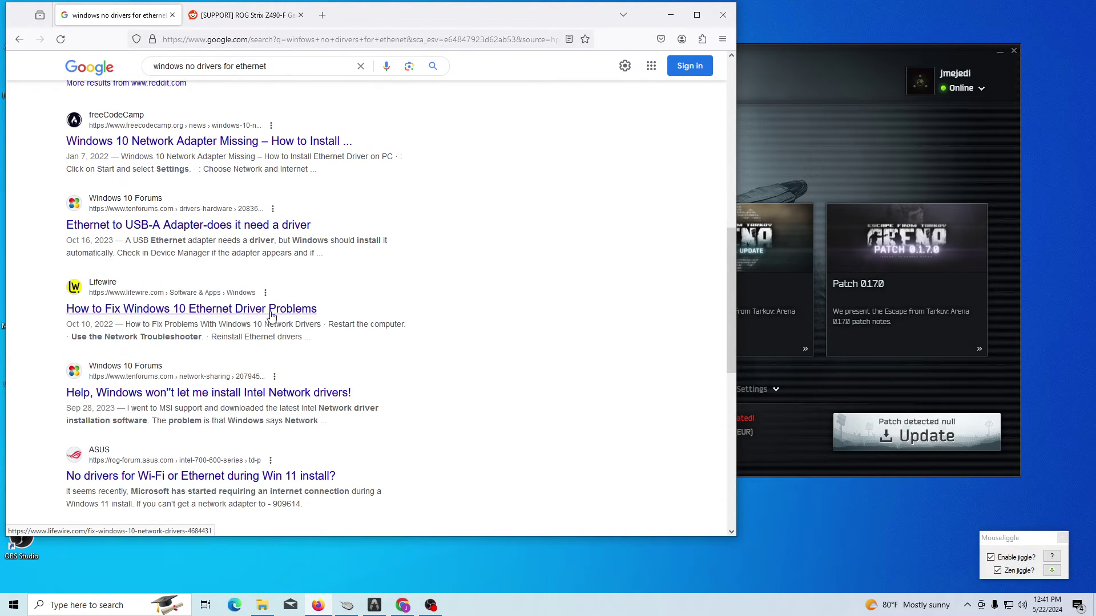
{"action": "scroll", "coordinate": [274, 325], "scroll_direction": "down", "scroll_amount": 2}
{"action": "scroll", "coordinate": [282, 338], "scroll_direction": "down", "scroll_amount": 2}
{"action": "scroll", "coordinate": [286, 351], "scroll_direction": "down", "scroll_amount": 3}
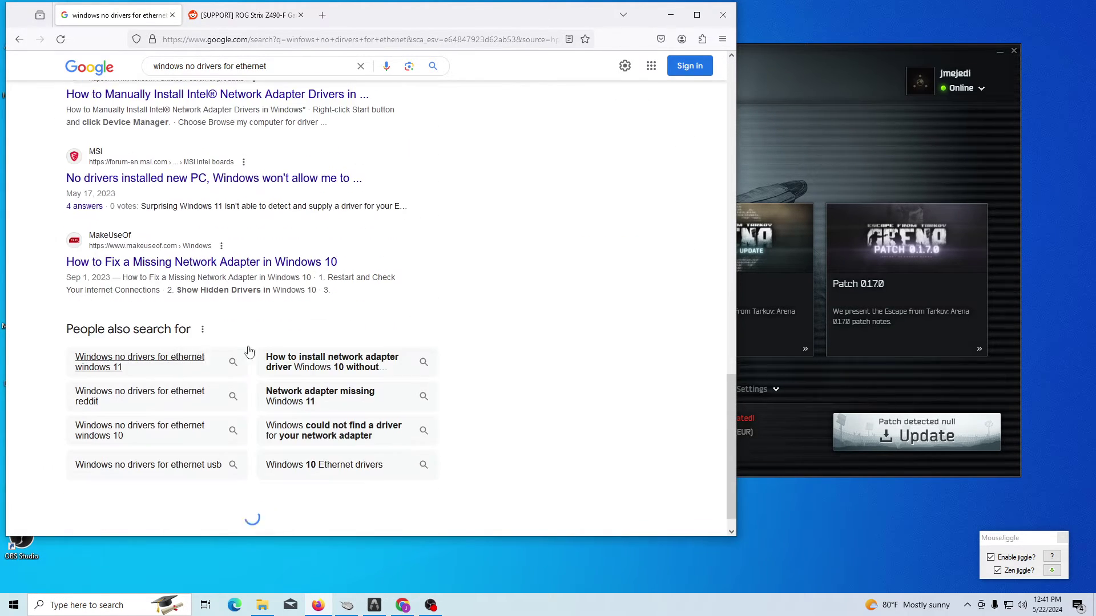
{"action": "scroll", "coordinate": [282, 355], "scroll_direction": "up", "scroll_amount": 2}
{"action": "scroll", "coordinate": [265, 368], "scroll_direction": "up", "scroll_amount": 2}
{"action": "scroll", "coordinate": [248, 381], "scroll_direction": "up", "scroll_amount": 1}
{"action": "scroll", "coordinate": [237, 391], "scroll_direction": "up", "scroll_amount": 3}
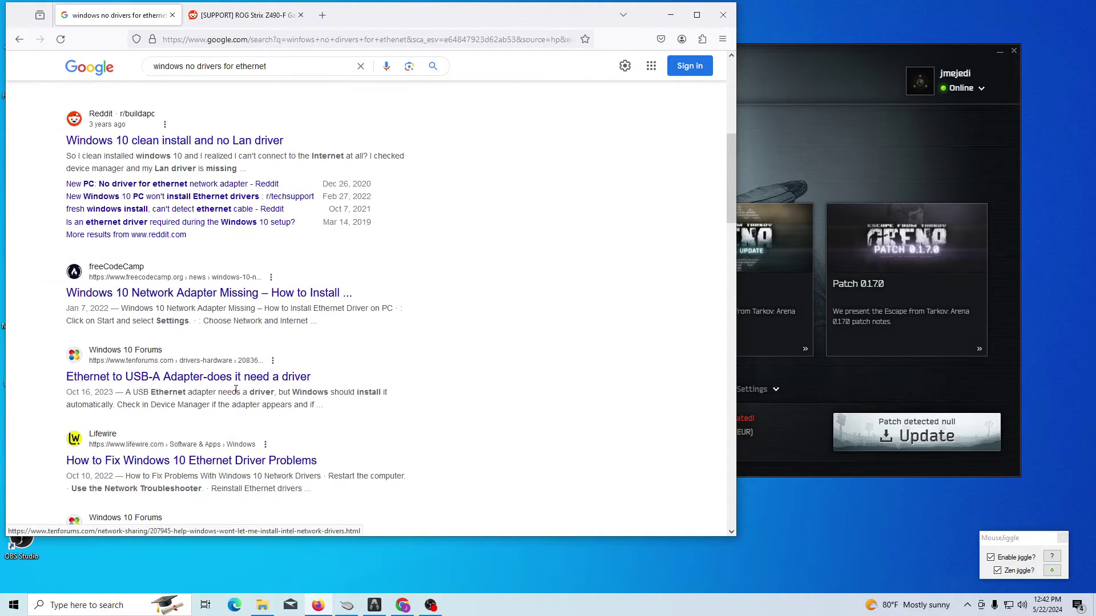
{"action": "scroll", "coordinate": [235, 390], "scroll_direction": "up", "scroll_amount": 3}
{"action": "scroll", "coordinate": [233, 391], "scroll_direction": "up", "scroll_amount": 2}
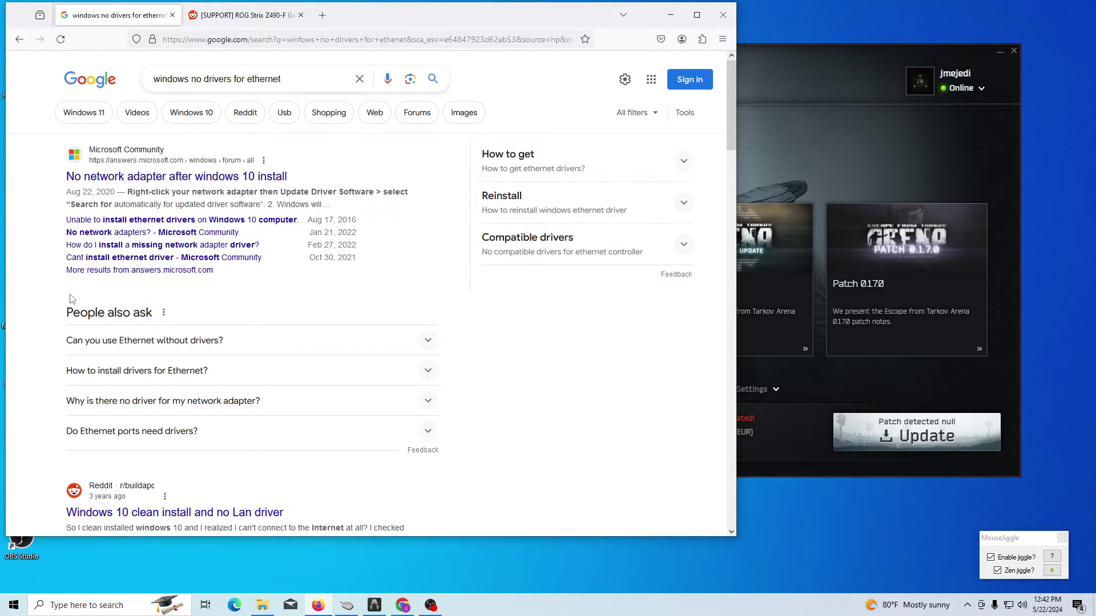
Step: Compare the Google results with the Reddit ASUS thread, highlighting the confirming replies
{"action": "left_click", "coordinate": [264, 19]}
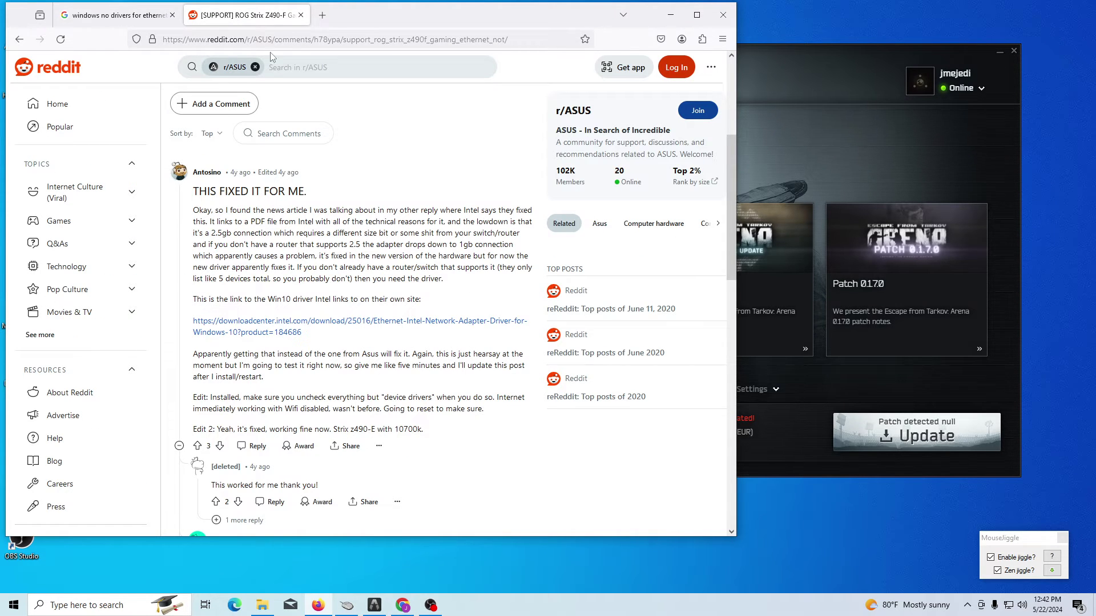
{"action": "scroll", "coordinate": [299, 240], "scroll_direction": "up", "scroll_amount": 2}
{"action": "scroll", "coordinate": [294, 254], "scroll_direction": "up", "scroll_amount": 3}
{"action": "scroll", "coordinate": [294, 248], "scroll_direction": "down", "scroll_amount": 1}
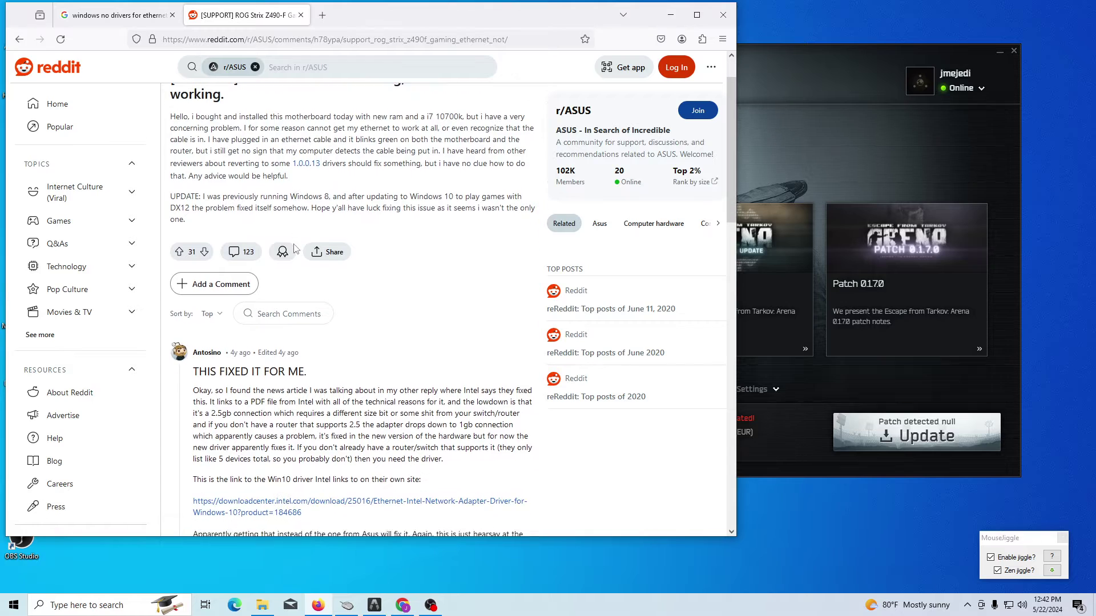
{"action": "scroll", "coordinate": [261, 145], "scroll_direction": "down", "scroll_amount": 2}
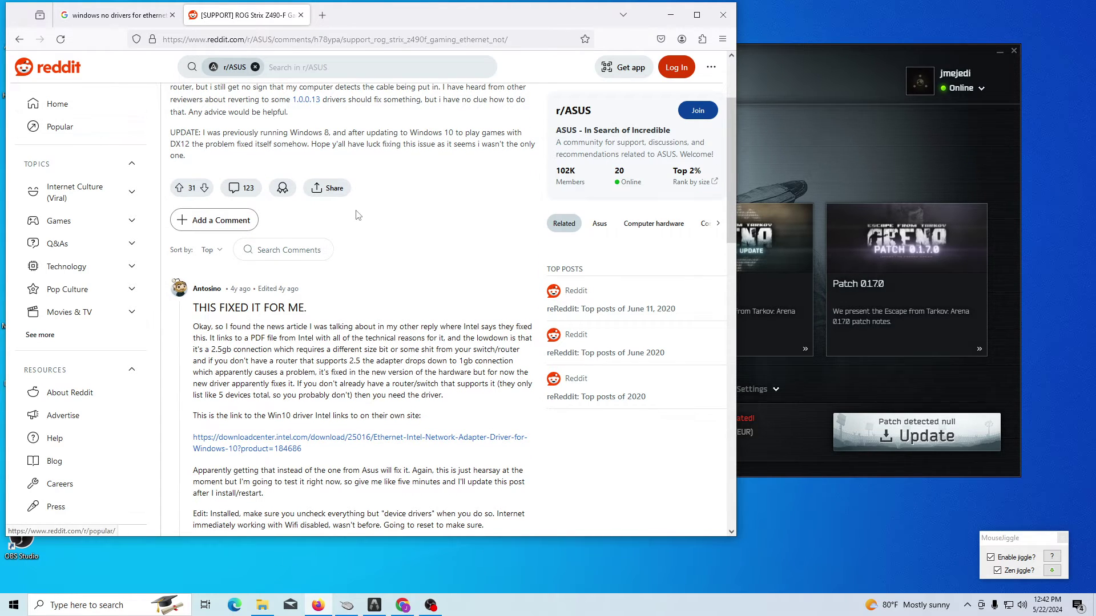
{"action": "left_click", "coordinate": [120, 18]}
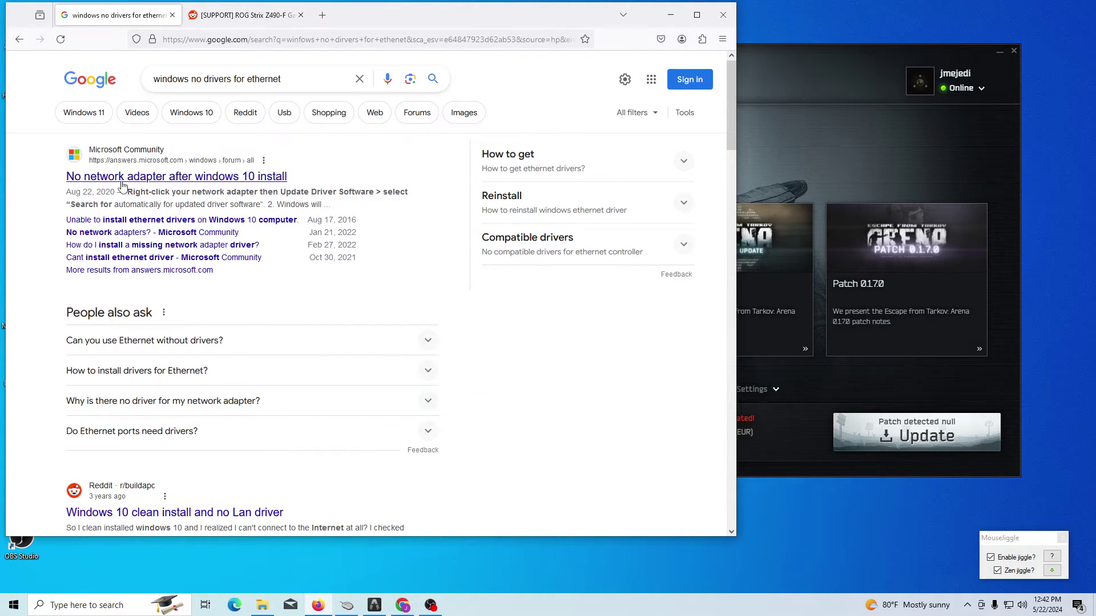
{"action": "scroll", "coordinate": [163, 180], "scroll_direction": "down", "scroll_amount": 1}
{"action": "scroll", "coordinate": [158, 247], "scroll_direction": "down", "scroll_amount": 1}
{"action": "scroll", "coordinate": [147, 265], "scroll_direction": "down", "scroll_amount": 1}
{"action": "scroll", "coordinate": [183, 428], "scroll_direction": "down", "scroll_amount": 1}
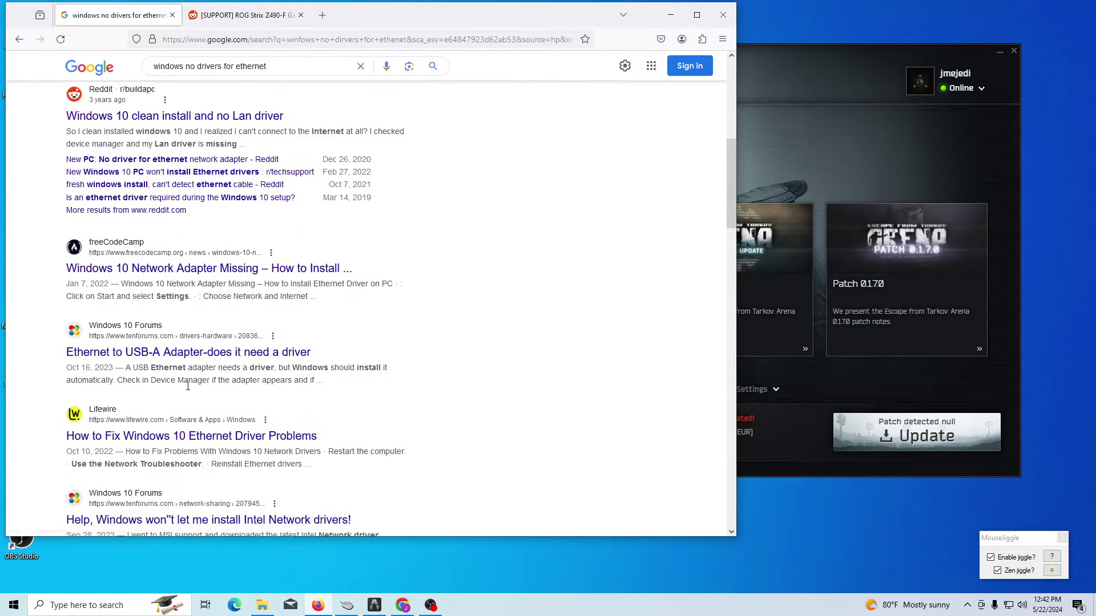
{"action": "scroll", "coordinate": [189, 391], "scroll_direction": "up", "scroll_amount": 2}
{"action": "scroll", "coordinate": [185, 389], "scroll_direction": "up", "scroll_amount": 2}
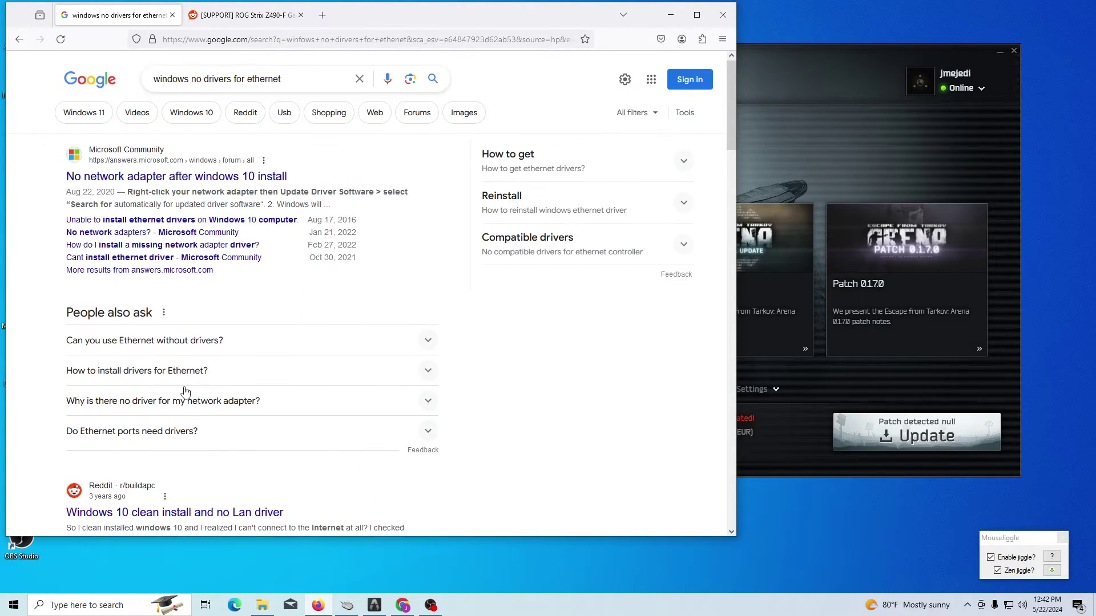
{"action": "left_click", "coordinate": [252, 18]}
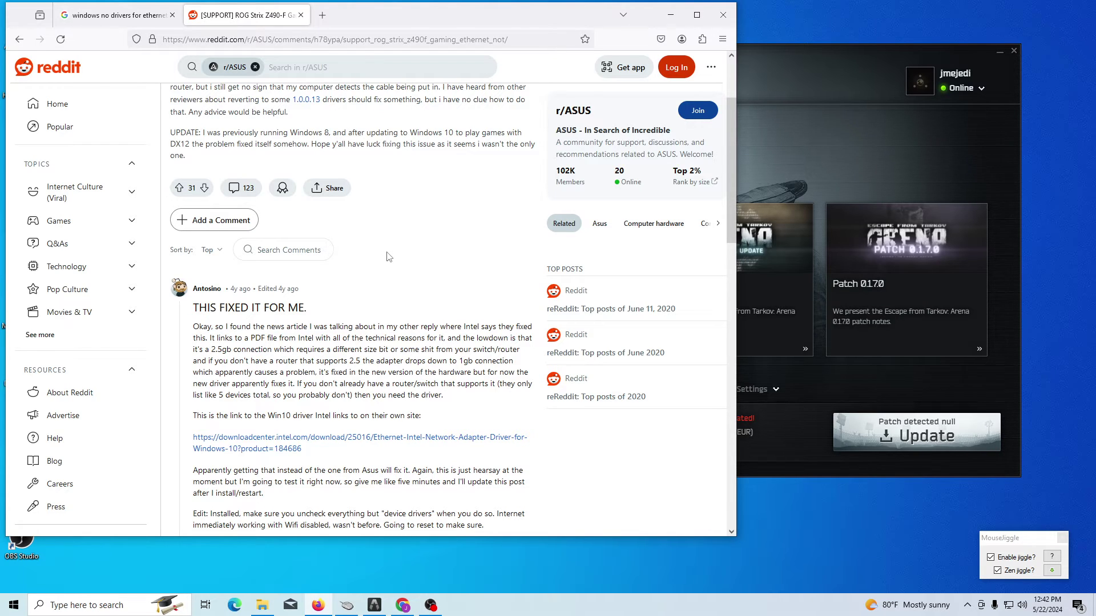
{"action": "scroll", "coordinate": [387, 274], "scroll_direction": "down", "scroll_amount": 2}
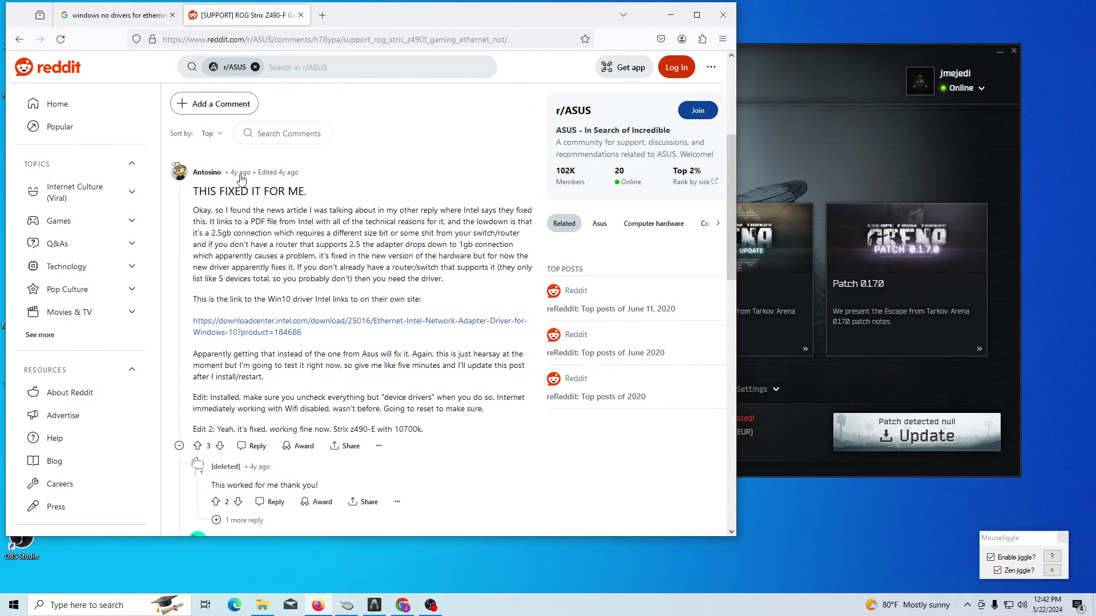
{"action": "mouse_move", "coordinate": [269, 222]}
{"action": "left_mouse_down"}
{"action": "mouse_move", "coordinate": [382, 256]}
{"action": "mouse_move", "coordinate": [392, 278]}
{"action": "left_mouse_up"}
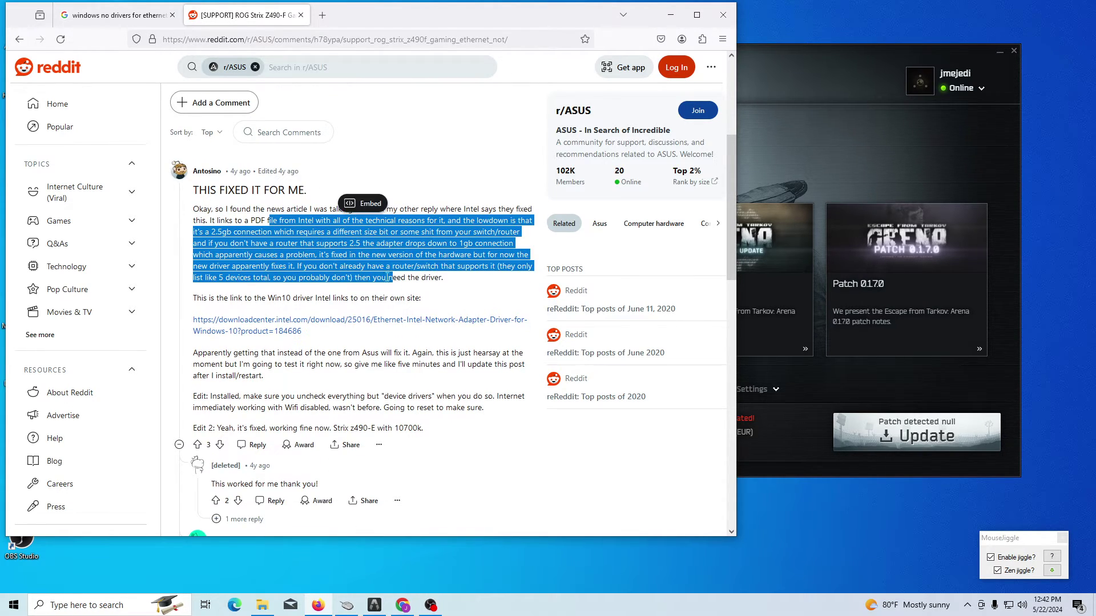
{"action": "scroll", "coordinate": [389, 274], "scroll_direction": "down", "scroll_amount": 1}
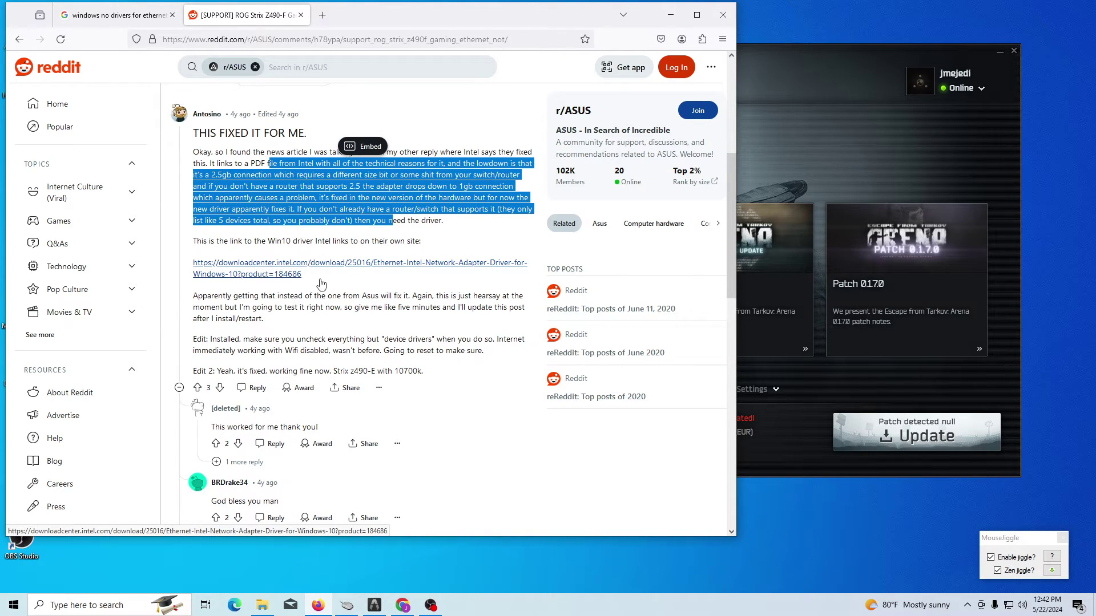
{"action": "scroll", "coordinate": [299, 286], "scroll_direction": "down", "scroll_amount": 1}
{"action": "scroll", "coordinate": [295, 335], "scroll_direction": "down", "scroll_amount": 1}
{"action": "left_click_drag", "start_coordinate": [244, 309], "coordinate": [320, 314]}
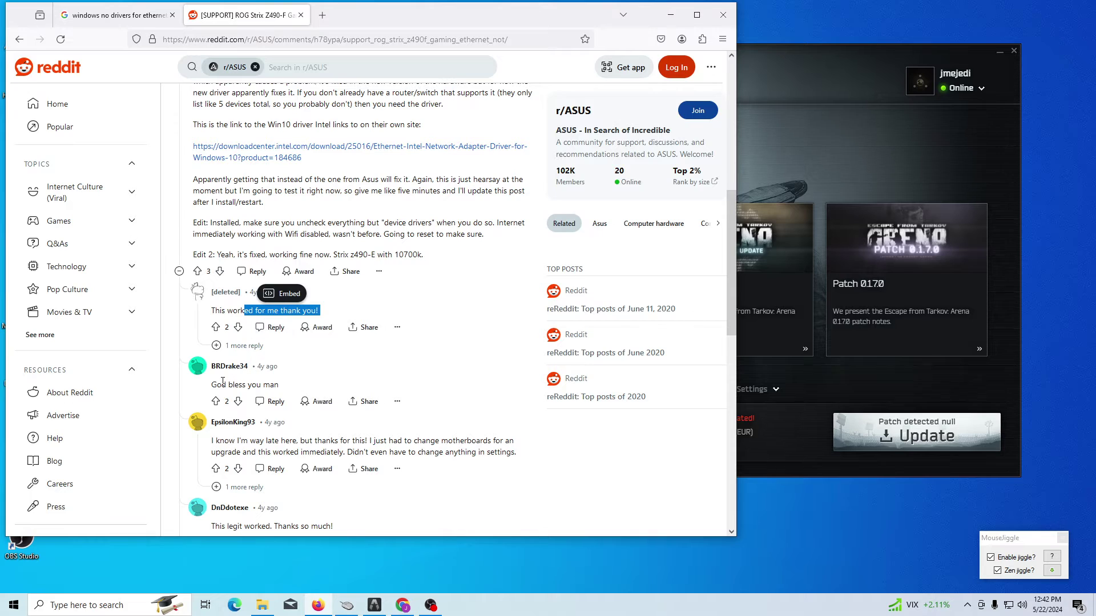
{"action": "left_click_drag", "start_coordinate": [222, 384], "coordinate": [271, 384]}
{"action": "left_click_drag", "start_coordinate": [250, 310], "coordinate": [319, 312]}
{"action": "scroll", "coordinate": [299, 406], "scroll_direction": "down", "scroll_amount": 1}
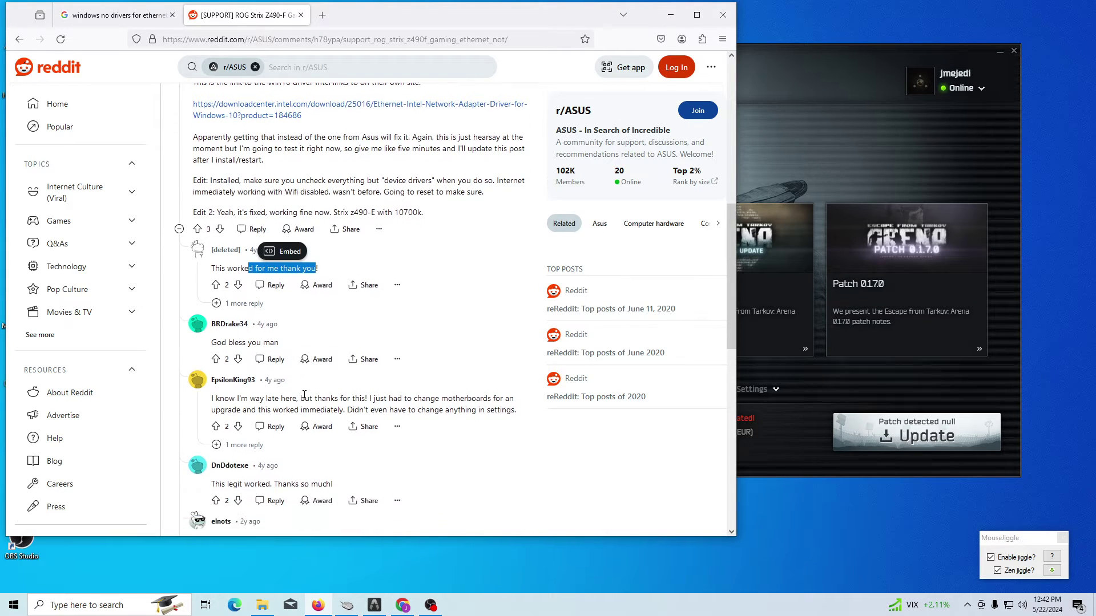
{"action": "left_click_drag", "start_coordinate": [229, 469], "coordinate": [310, 468]}
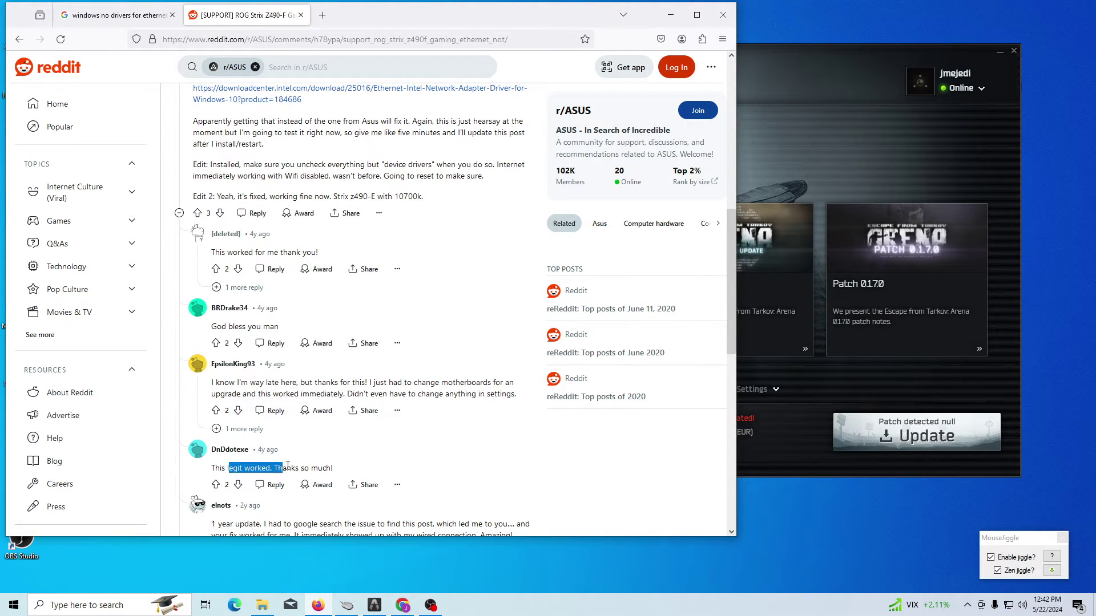
{"action": "scroll", "coordinate": [319, 376], "scroll_direction": "up", "scroll_amount": 2}
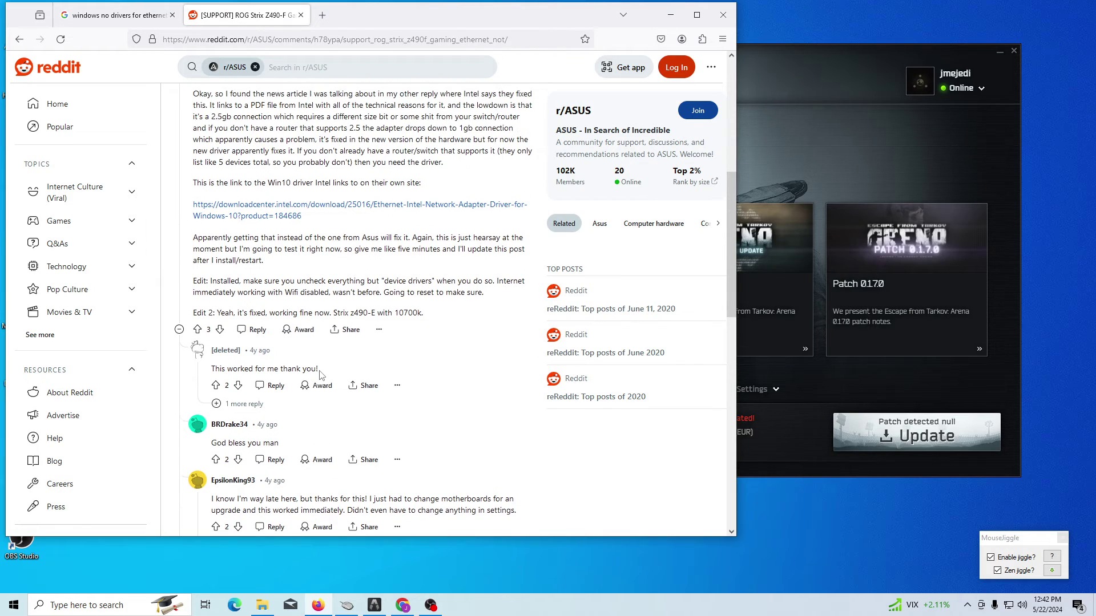
Step: Open Intel's Windows 10 Network Adapter Driver page from the Reddit thread's link
{"action": "left_click", "coordinate": [291, 212]}
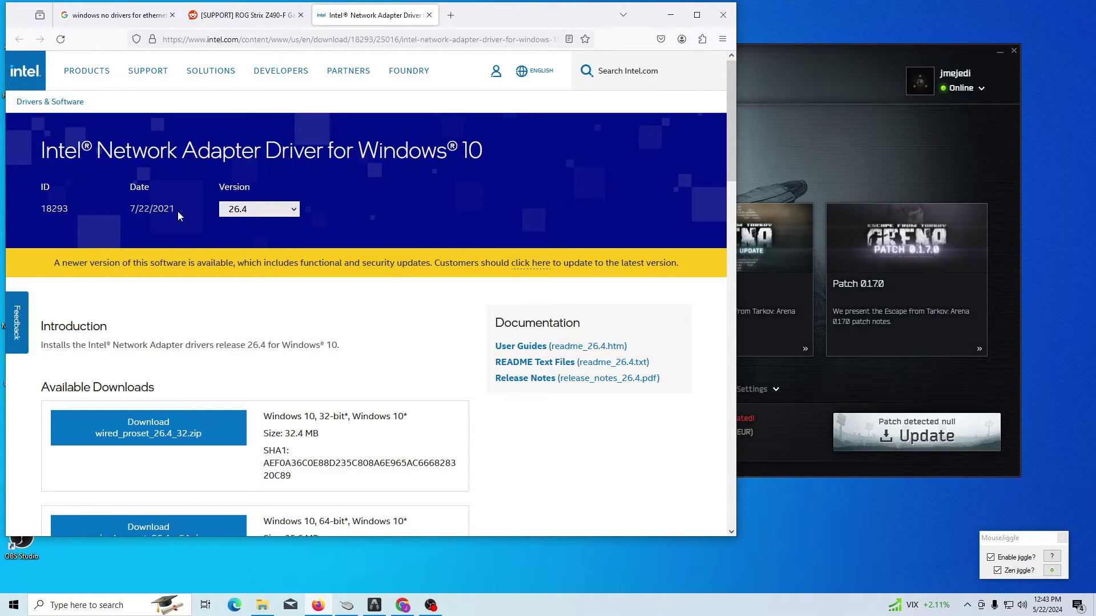
{"action": "left_click", "coordinate": [240, 14]}
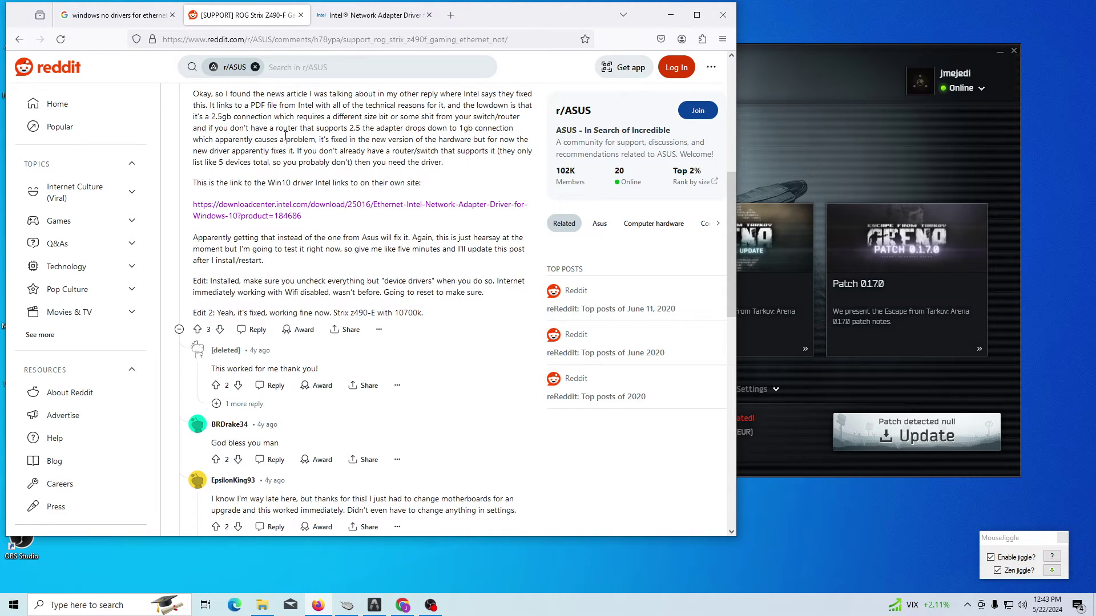
{"action": "left_click", "coordinate": [374, 15]}
{"action": "scroll", "coordinate": [200, 440], "scroll_direction": "down", "scroll_amount": 2}
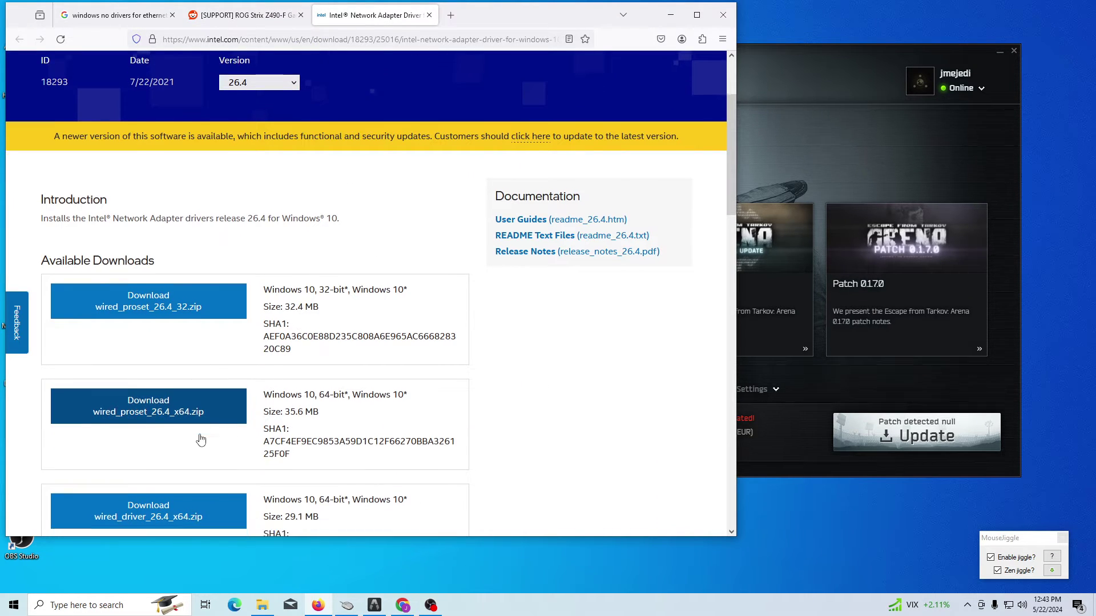
{"action": "scroll", "coordinate": [206, 433], "scroll_direction": "down", "scroll_amount": 1}
{"action": "scroll", "coordinate": [163, 477], "scroll_direction": "down", "scroll_amount": 1}
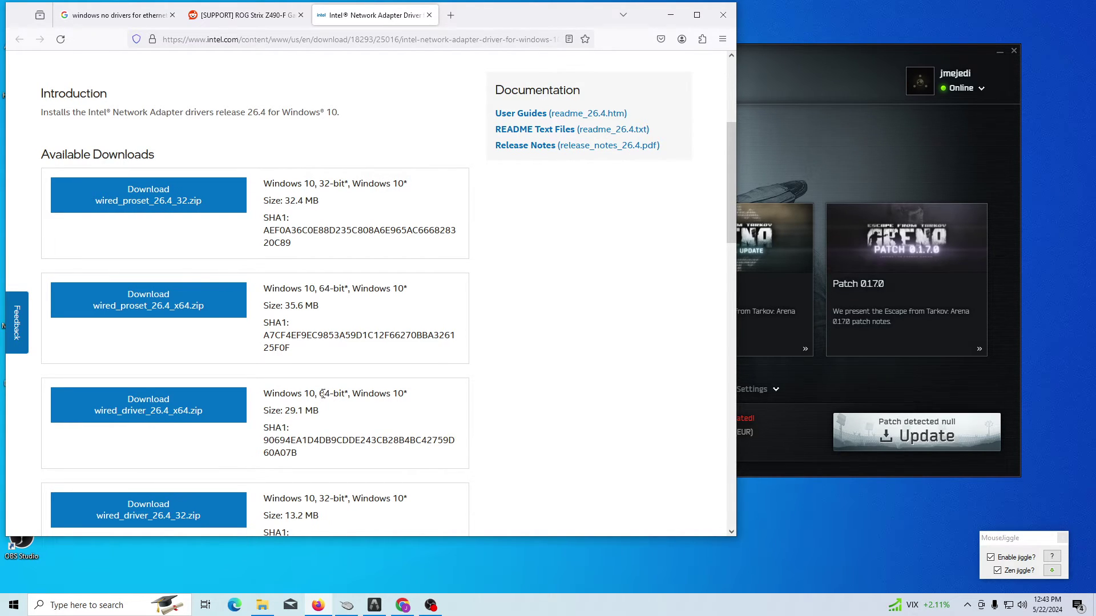
Step: Review the 64-bit wired_driver_26.4_x64.zip details and hash, then show the TFSS3 (D:) files
{"action": "left_click_drag", "start_coordinate": [322, 393], "coordinate": [353, 393]}
{"action": "left_click", "coordinate": [354, 393]}
{"action": "left_click_drag", "start_coordinate": [287, 347], "coordinate": [280, 332]}
{"action": "left_click", "coordinate": [291, 289]}
{"action": "left_click_drag", "start_coordinate": [291, 289], "coordinate": [307, 335]}
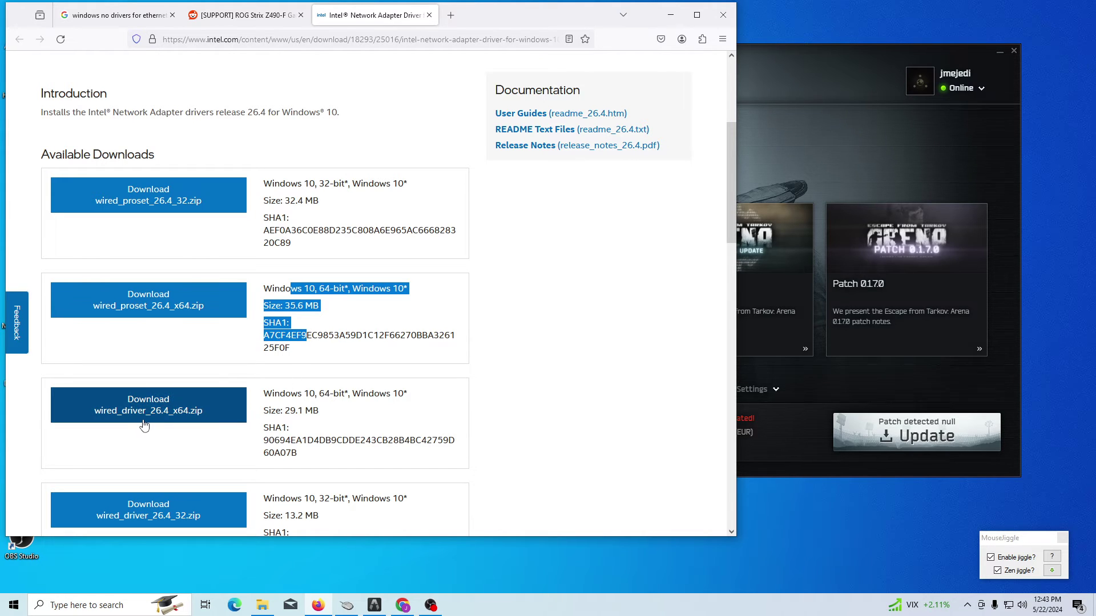
{"action": "left_click", "coordinate": [265, 610]}
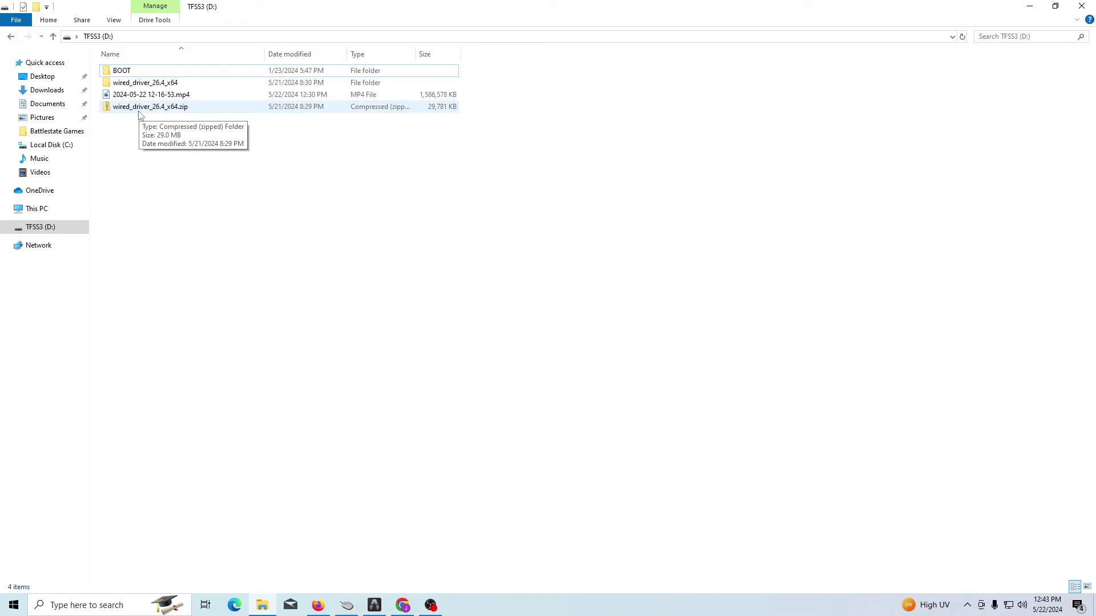
{"action": "double_click", "coordinate": [140, 110]}
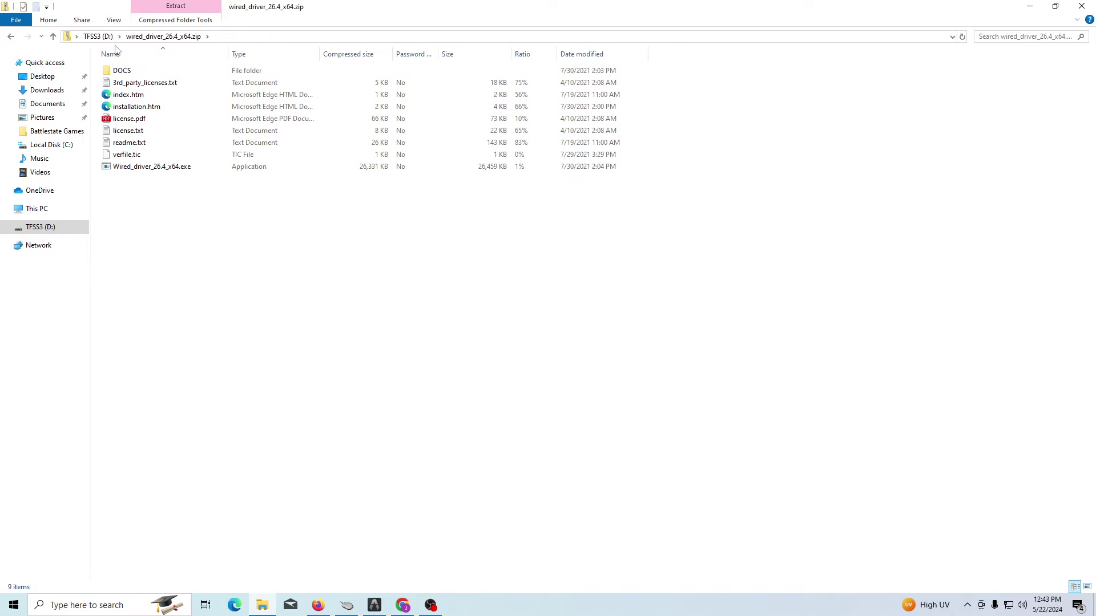
{"action": "left_click", "coordinate": [97, 37]}
{"action": "left_click_drag", "start_coordinate": [189, 132], "coordinate": [117, 109]}
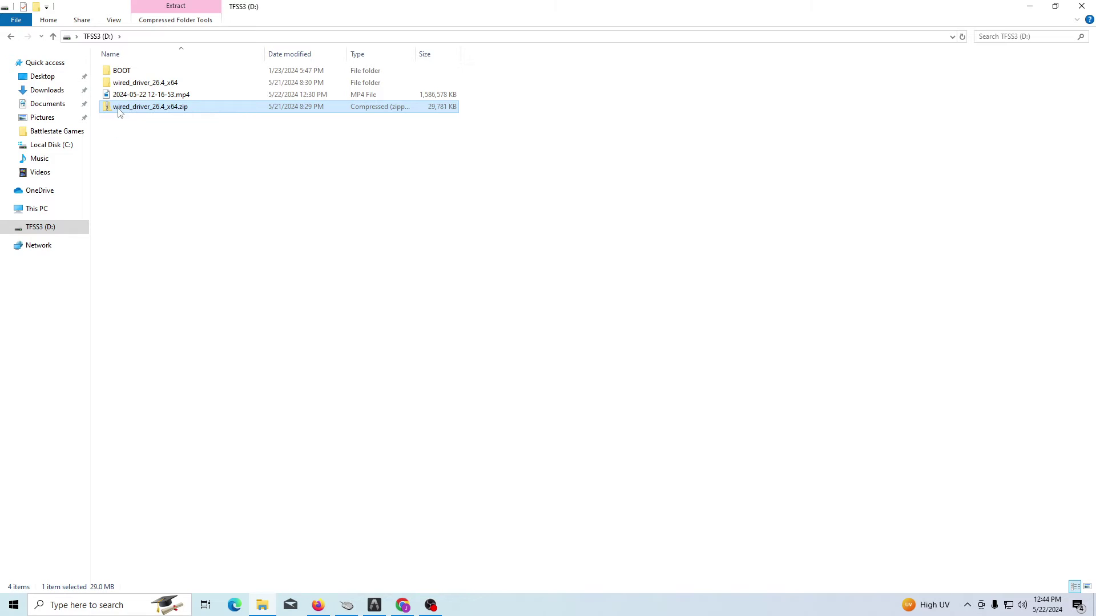
Step: Open wired_driver_26.4_x64.zip in 7-Zip to list DOCS and Wired_driver_26.4_x64.exe
{"action": "right_click", "coordinate": [157, 113]}
{"action": "mouse_move", "coordinate": [184, 159]}
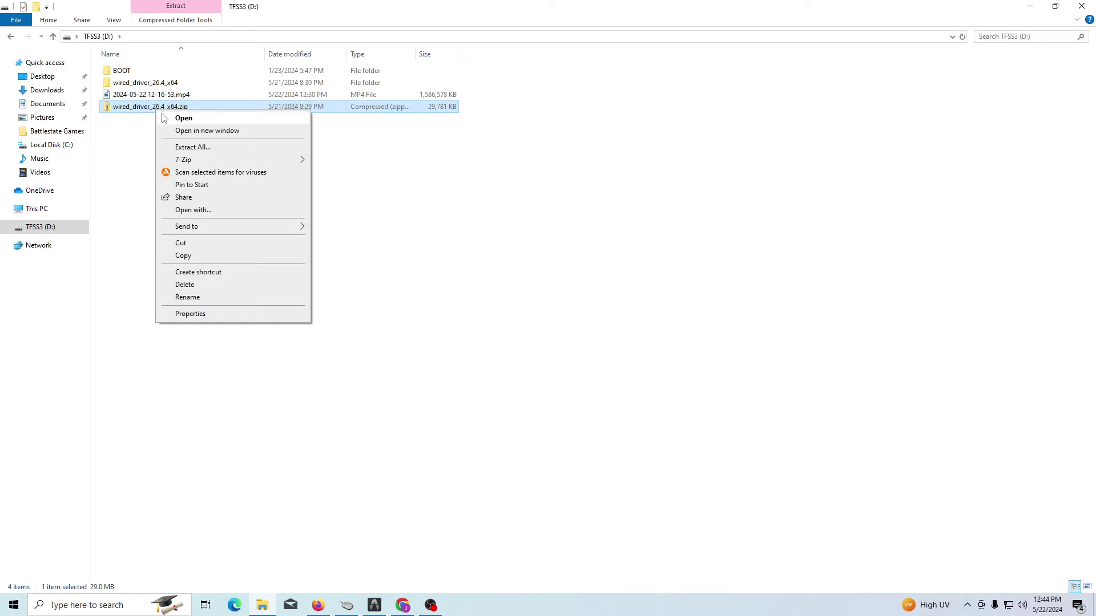
{"action": "left_click", "coordinate": [347, 161]}
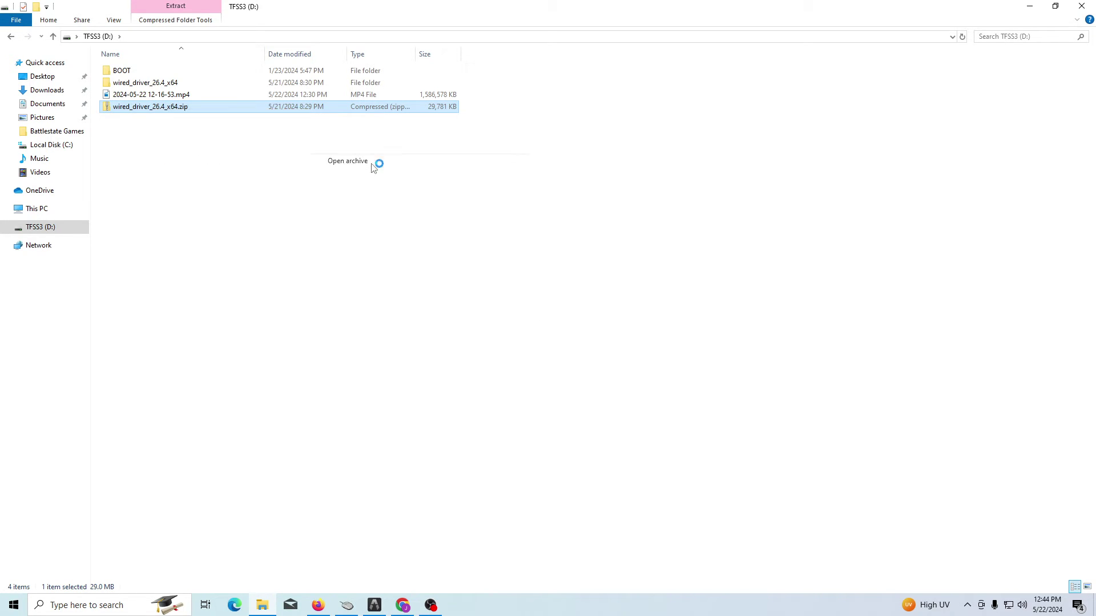
{"action": "left_click_drag", "start_coordinate": [348, 154], "coordinate": [342, 149]}
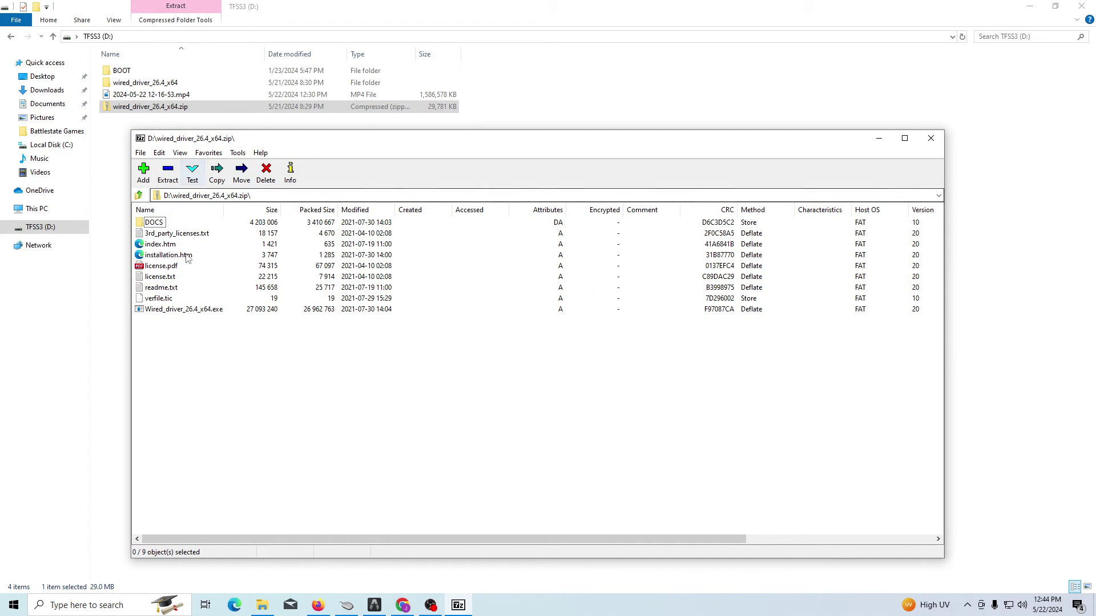
Step: Open the extracted wired_driver_26.4_x64 folder and select Wired_driver_26.4_x64.exe
{"action": "left_click", "coordinate": [136, 85]}
{"action": "double_click", "coordinate": [135, 84]}
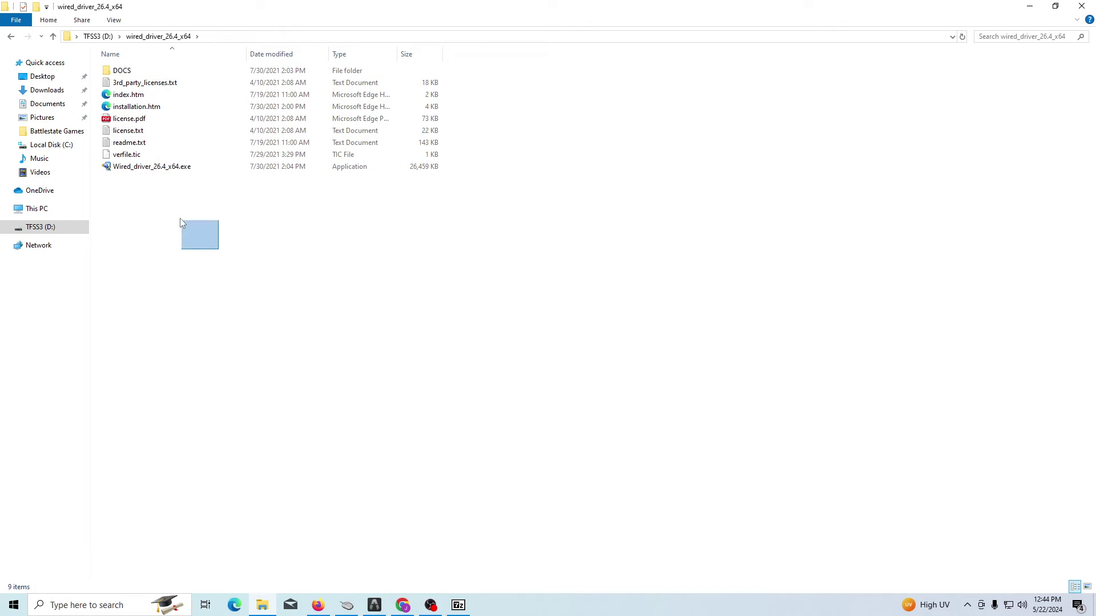
{"action": "left_click_drag", "start_coordinate": [178, 215], "coordinate": [149, 194]}
{"action": "left_click", "coordinate": [128, 172]}
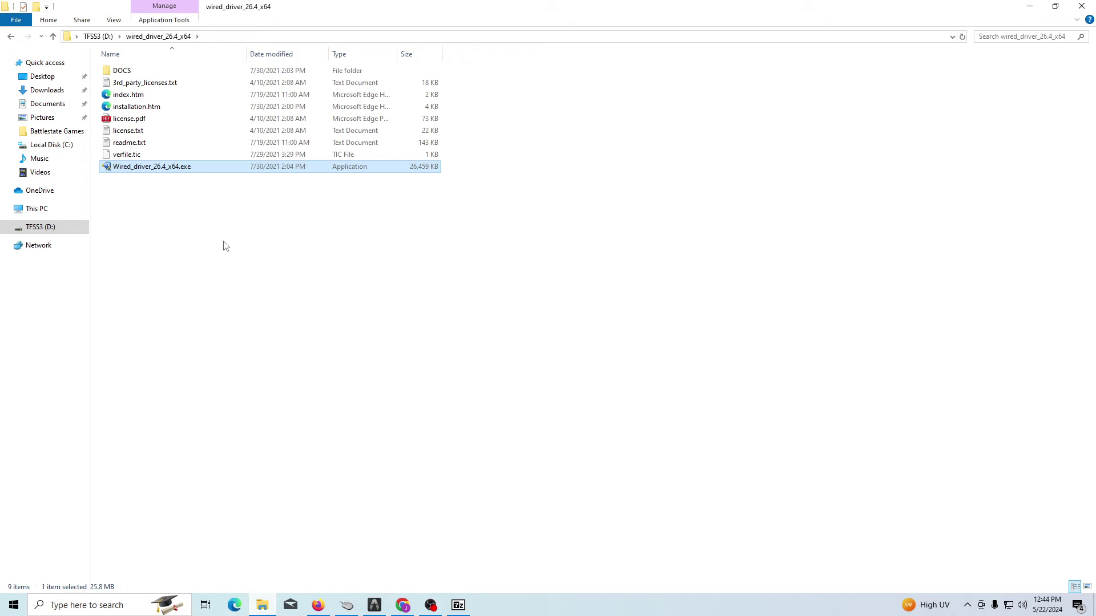
Step: Go to Network Connections through the address bar to check the Ethernet adapter
{"action": "left_click", "coordinate": [243, 37]}
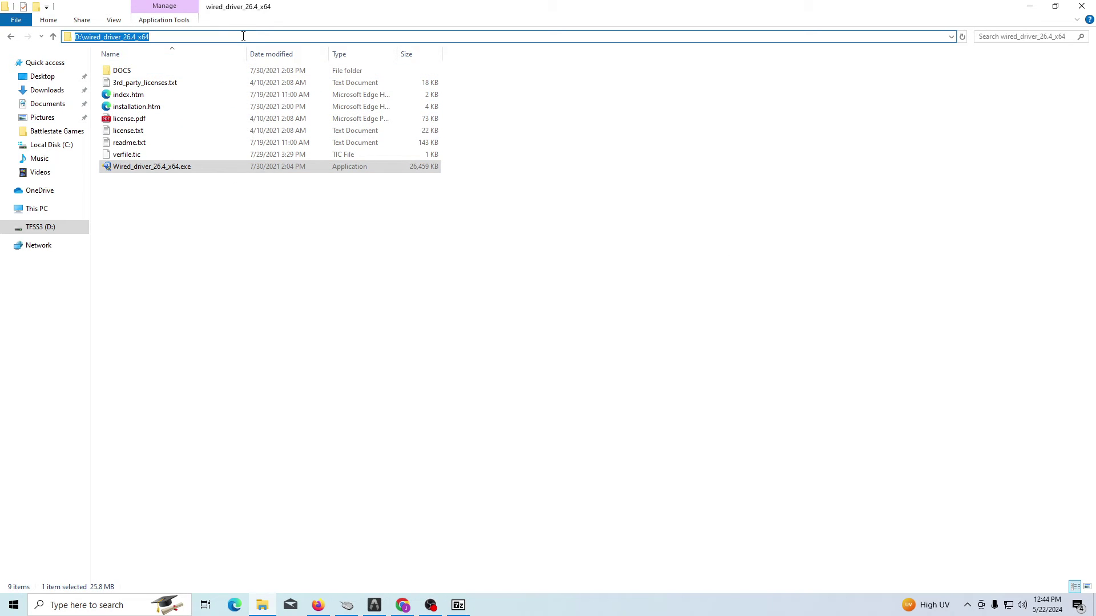
{"action": "type", "text": "ne"}
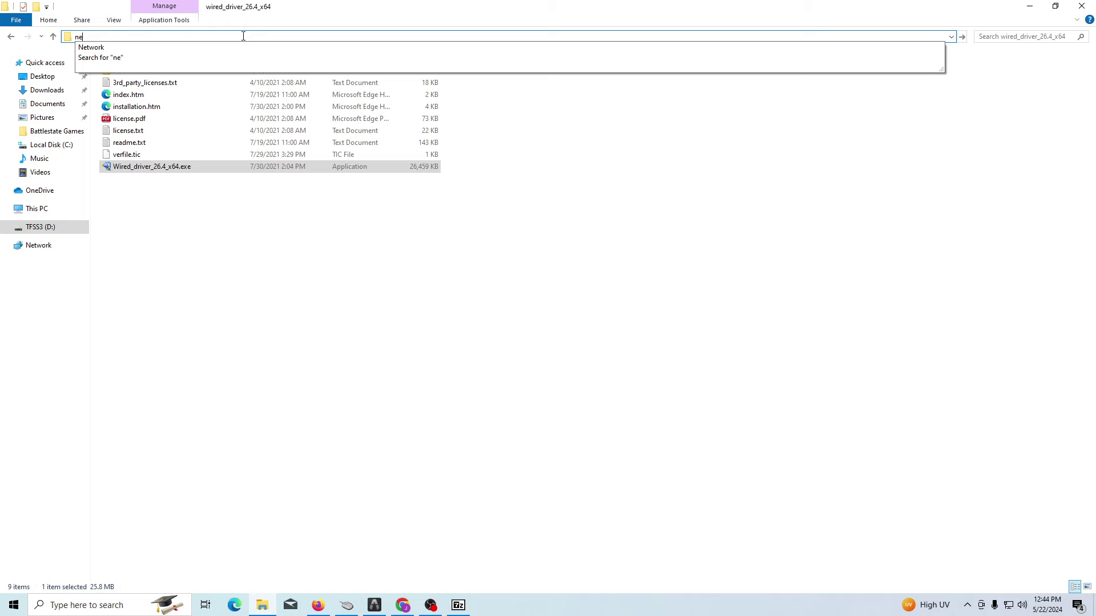
{"action": "type", "text": "twork connecti"}
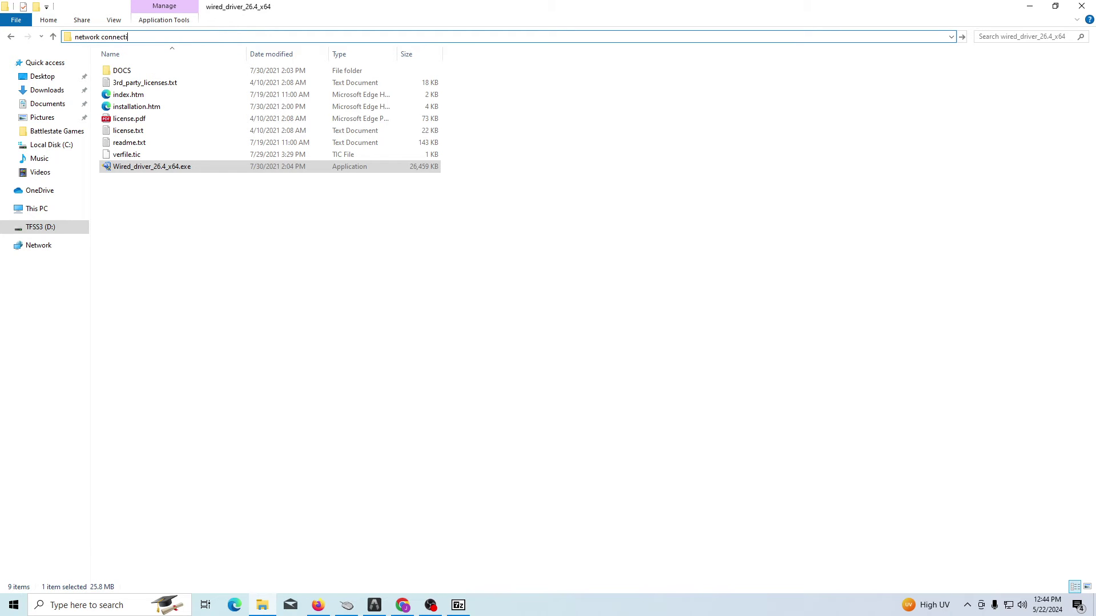
{"action": "key", "text": "Return"}
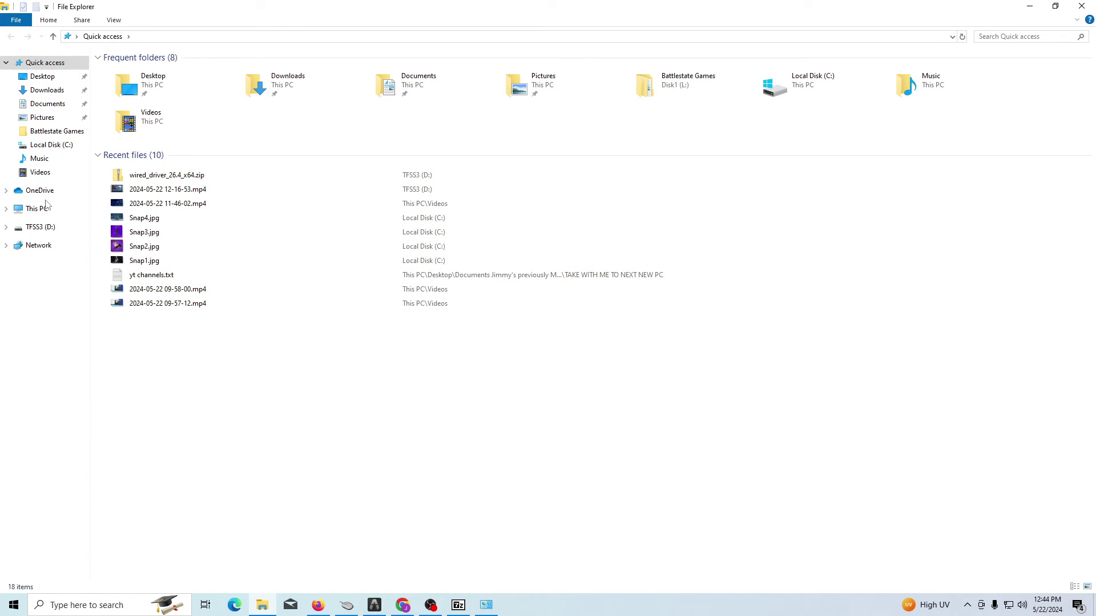
Step: Show the TFSS3 (D:) drive, selecting the wired_driver_26.4_x64 folder and then its zip
{"action": "left_click", "coordinate": [44, 232]}
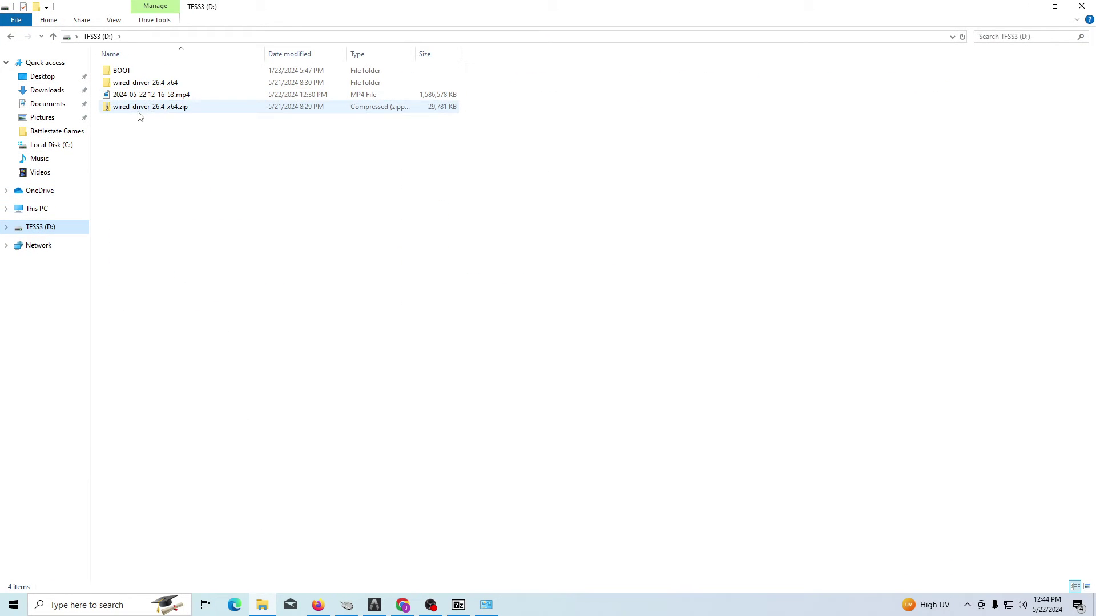
{"action": "left_click", "coordinate": [142, 82]}
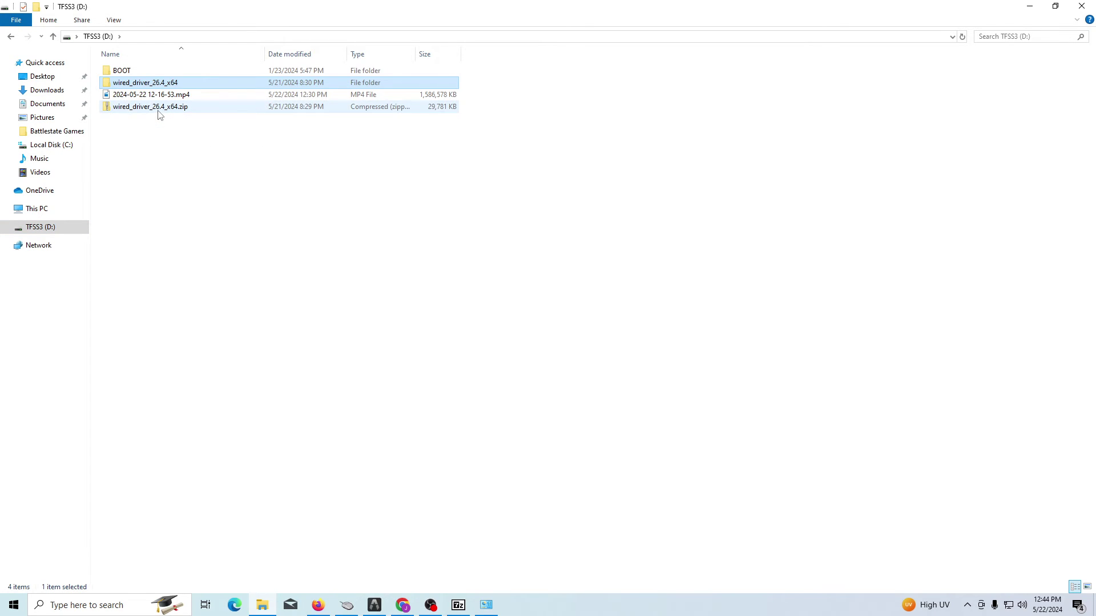
{"action": "left_click", "coordinate": [159, 108]}
{"action": "left_click_drag", "start_coordinate": [225, 142], "coordinate": [147, 108]}
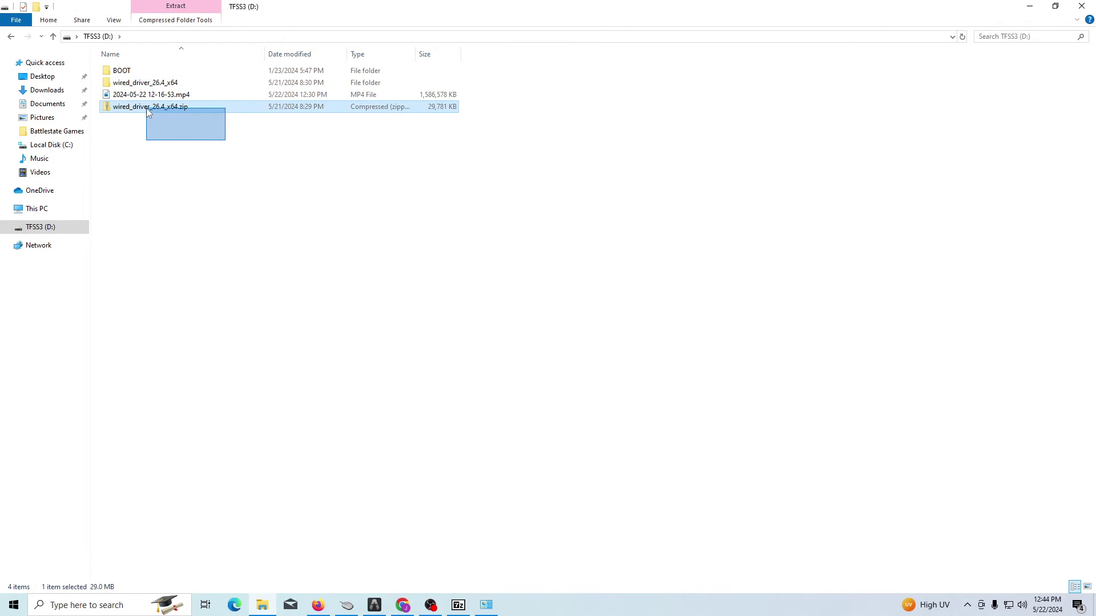
{"action": "left_click", "coordinate": [404, 607]}
{"action": "scroll", "coordinate": [229, 222], "scroll_direction": "up", "scroll_amount": 3}
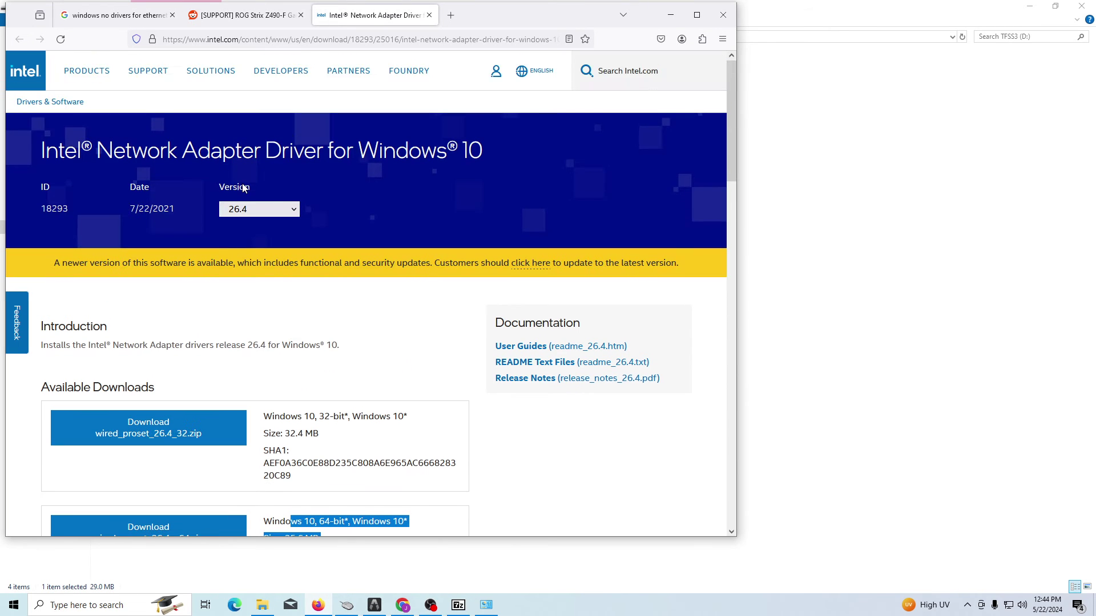
{"action": "scroll", "coordinate": [226, 388], "scroll_direction": "down", "scroll_amount": 1}
{"action": "scroll", "coordinate": [225, 388], "scroll_direction": "down", "scroll_amount": 3}
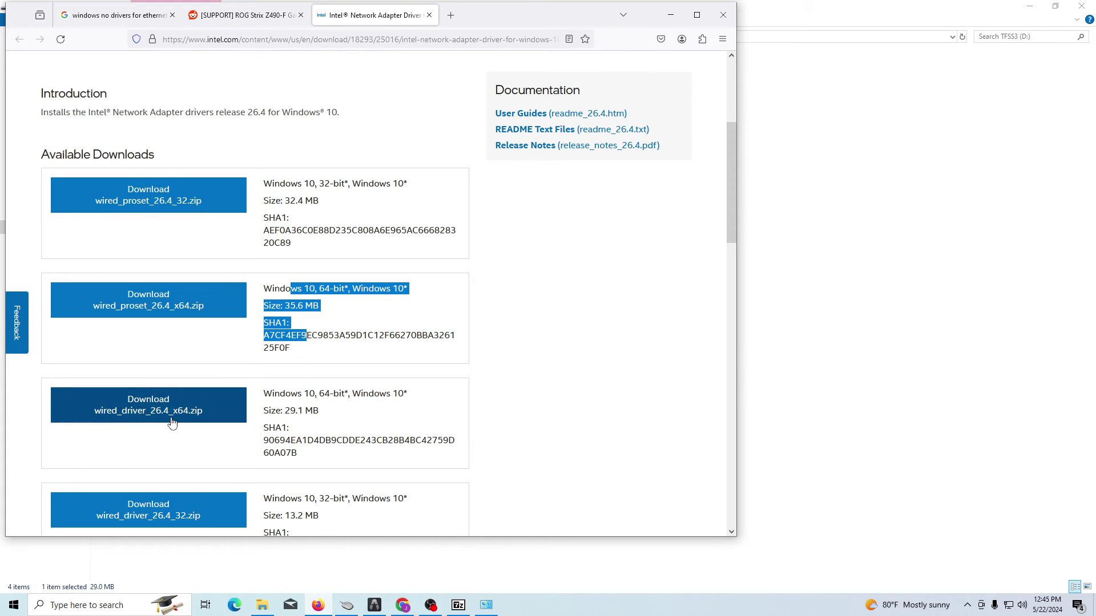
Step: On the USB drive, open the wired_driver_26.4_x64 folder and select Wired_driver_26.4_x64.exe
{"action": "left_click", "coordinate": [263, 606]}
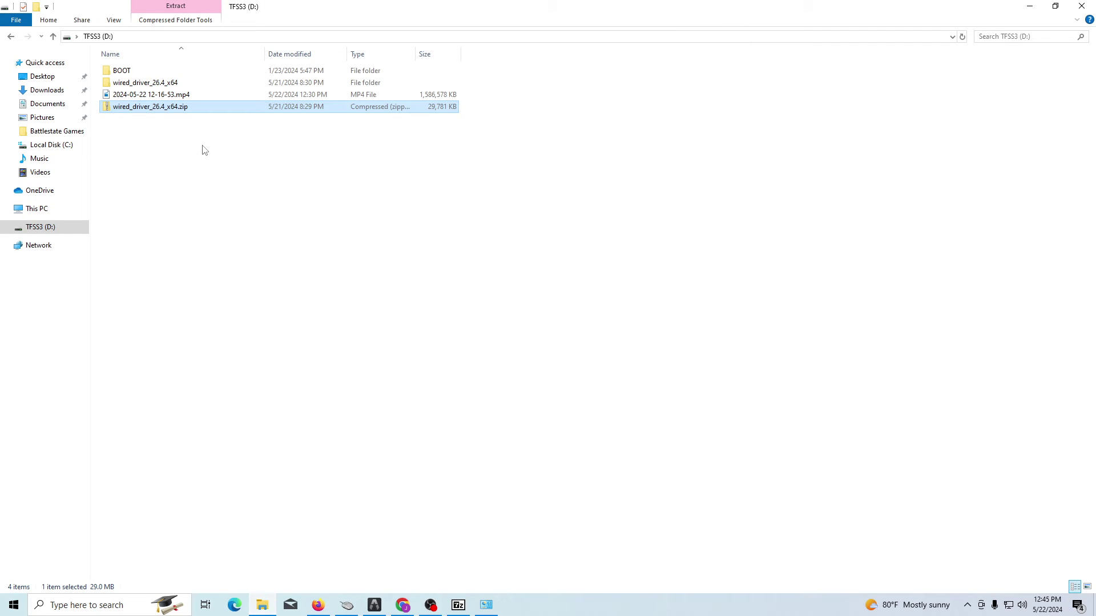
{"action": "left_click_drag", "start_coordinate": [203, 149], "coordinate": [131, 106]}
{"action": "right_click", "coordinate": [151, 108]}
{"action": "key", "text": "Escape"}
{"action": "key", "text": "Up"}
{"action": "key", "text": "Up"}
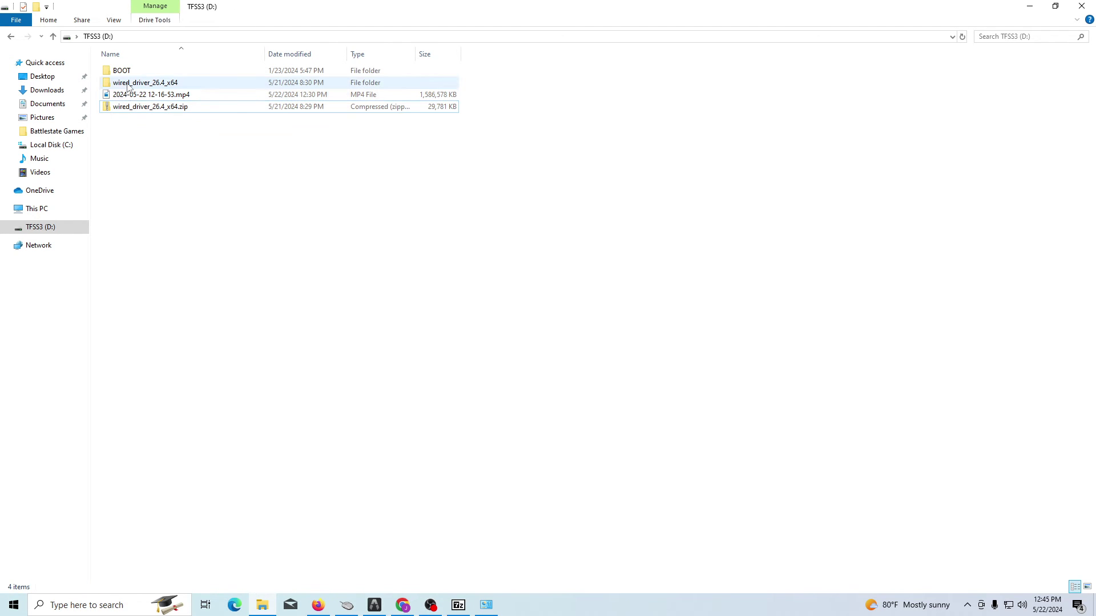
{"action": "key", "text": "Return"}
{"action": "left_click_drag", "start_coordinate": [229, 271], "coordinate": [215, 223]}
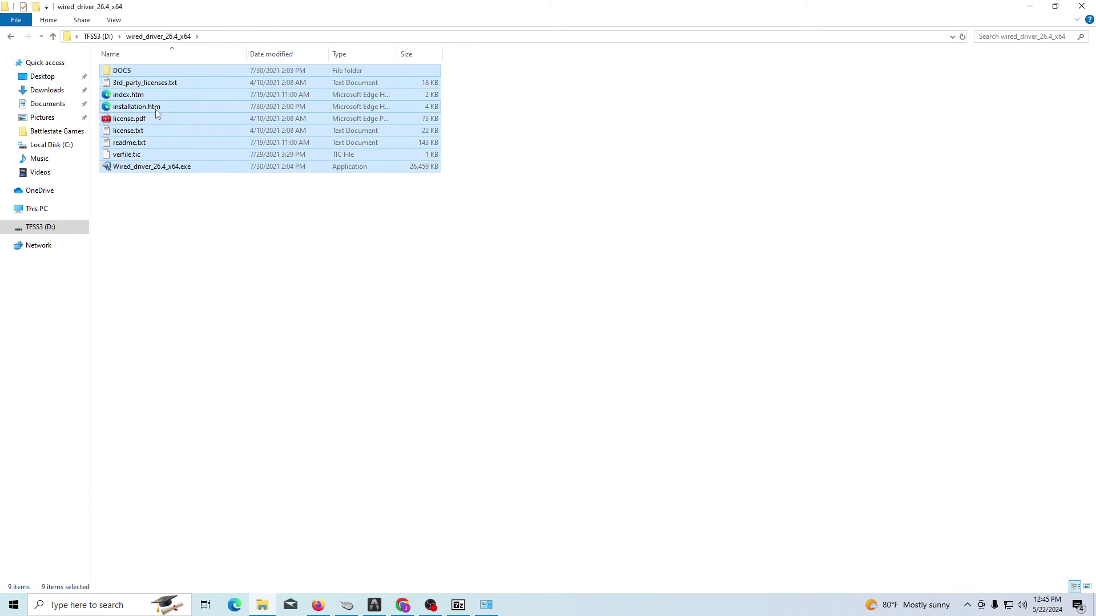
{"action": "left_click", "coordinate": [146, 174]}
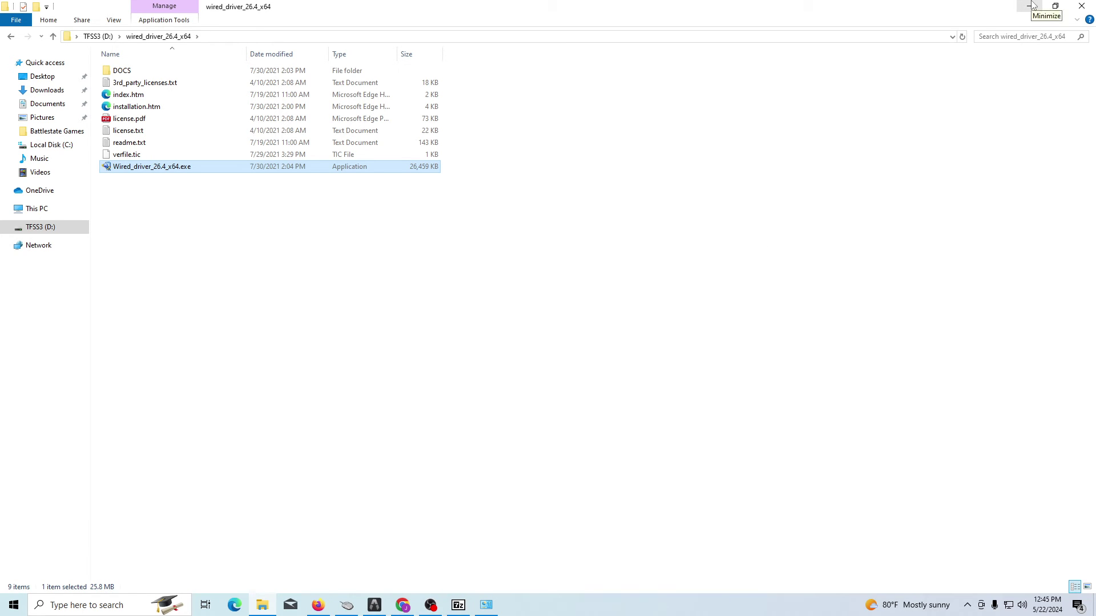
Step: Bring back the Network Connections window listing the single Ethernet adapter
{"action": "left_click", "coordinate": [485, 605]}
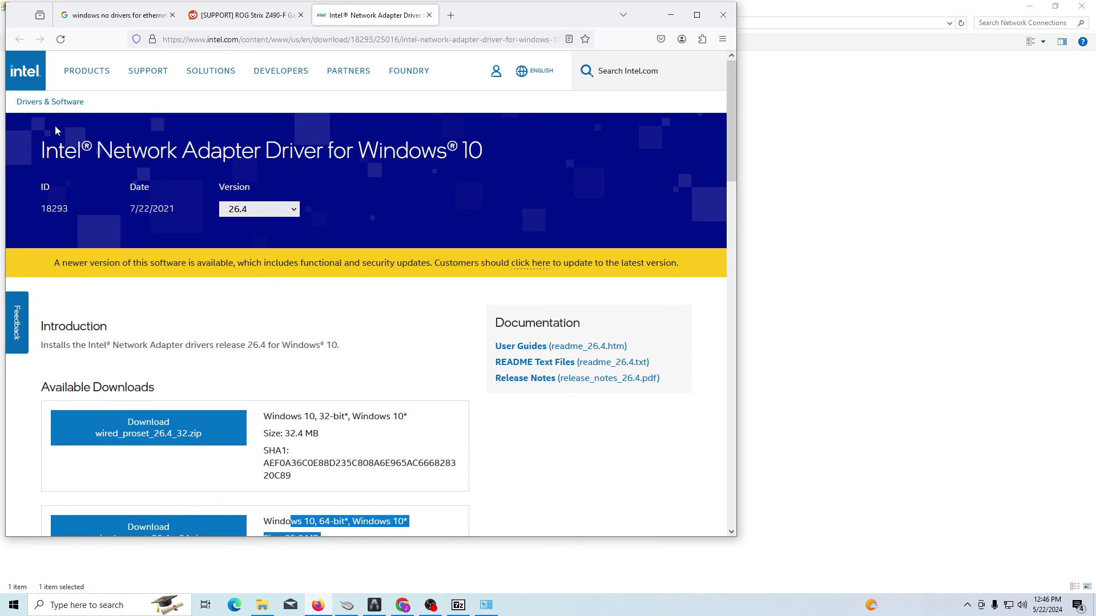
{"action": "scroll", "coordinate": [244, 265], "scroll_direction": "down", "scroll_amount": 2}
{"action": "scroll", "coordinate": [181, 366], "scroll_direction": "down", "scroll_amount": 1}
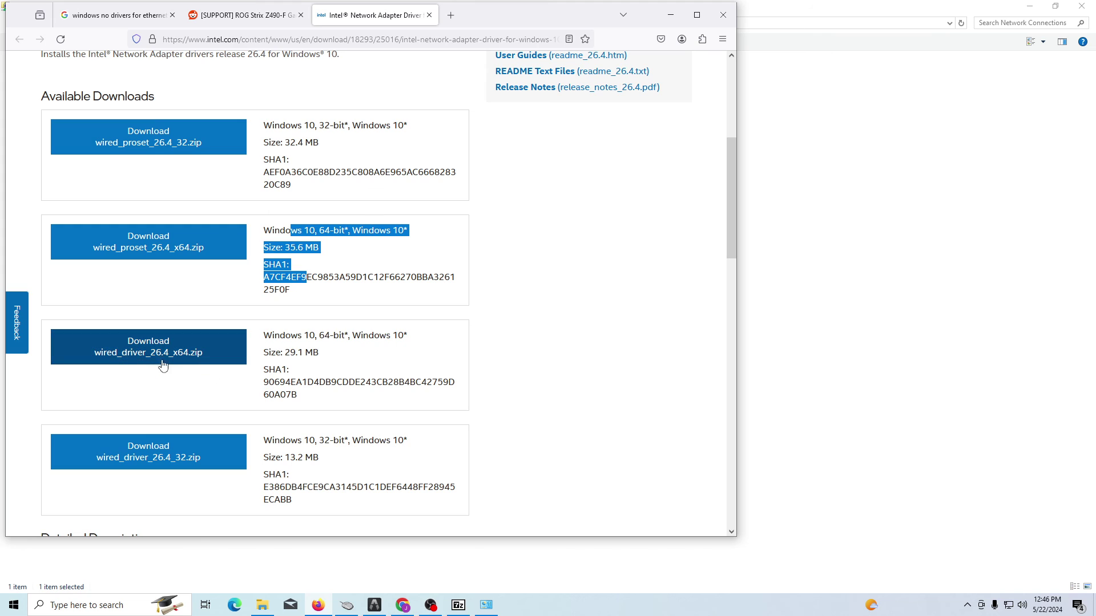
Step: Return to File Explorer and go up to the TFSS3 (D:) drive's root
{"action": "left_click", "coordinate": [262, 605]}
{"action": "left_click", "coordinate": [100, 36]}
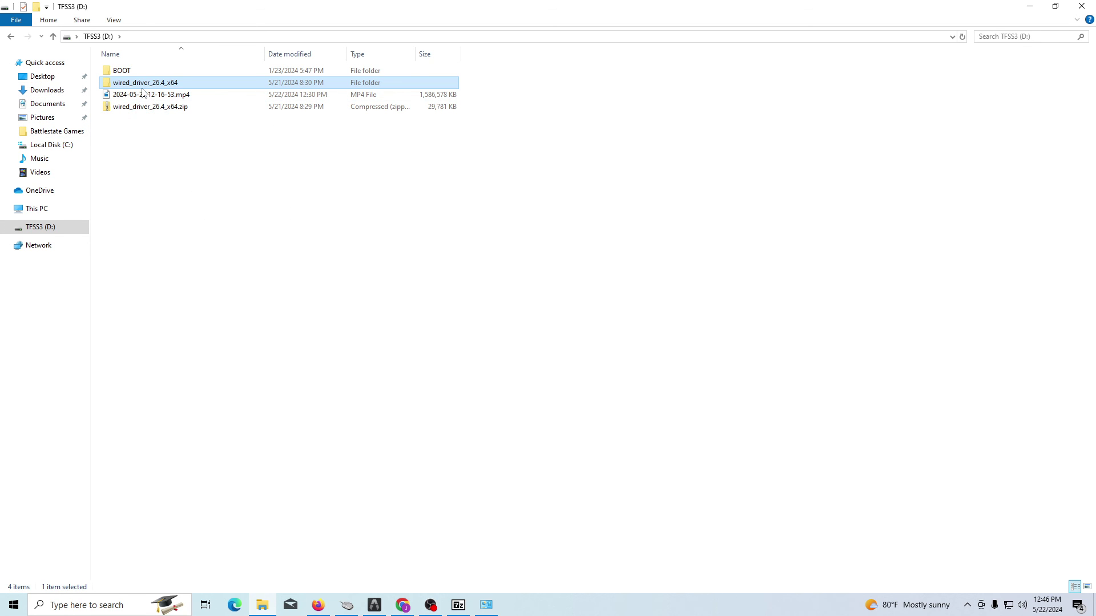
Step: Open the extracted wired_driver_26.4_x64 folder and select the Wired_driver_26.4_x64.exe installer
{"action": "left_click", "coordinate": [163, 107]}
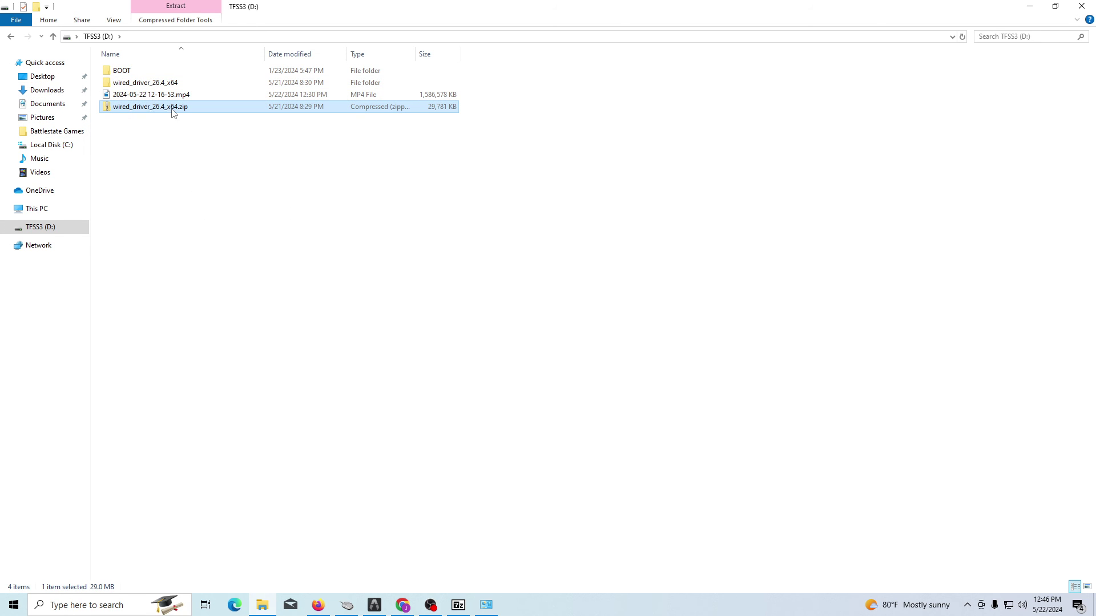
{"action": "double_click", "coordinate": [150, 85]}
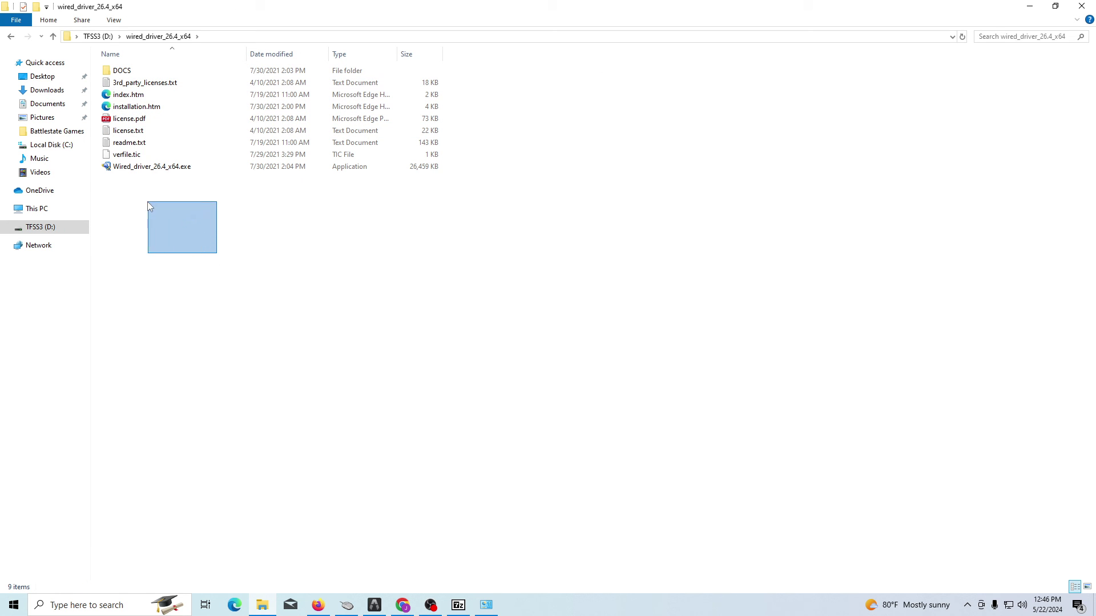
{"action": "left_click_drag", "start_coordinate": [184, 223], "coordinate": [141, 174]}
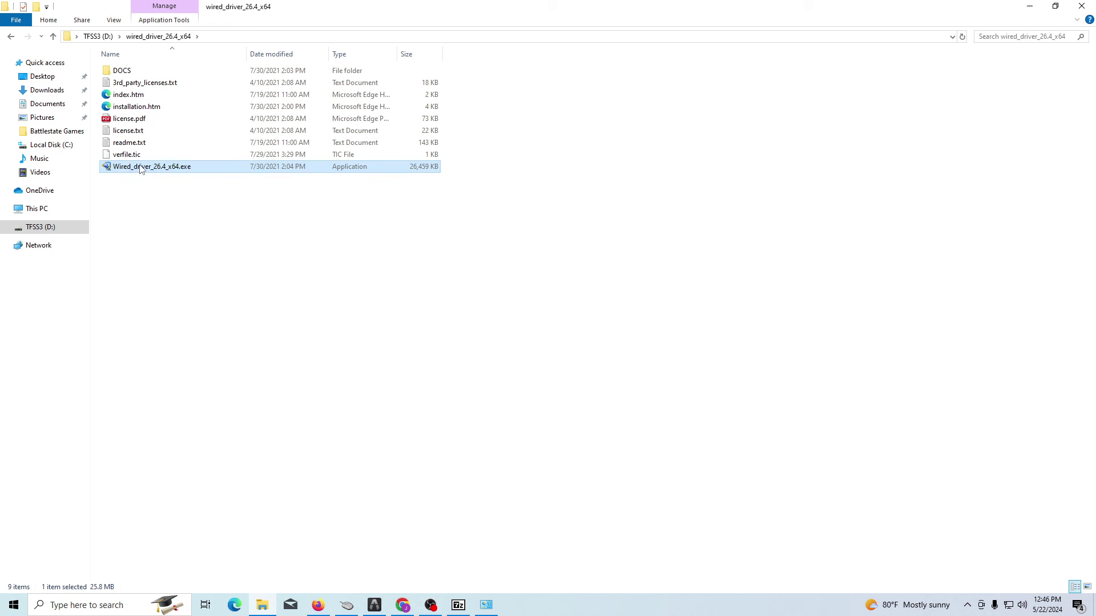